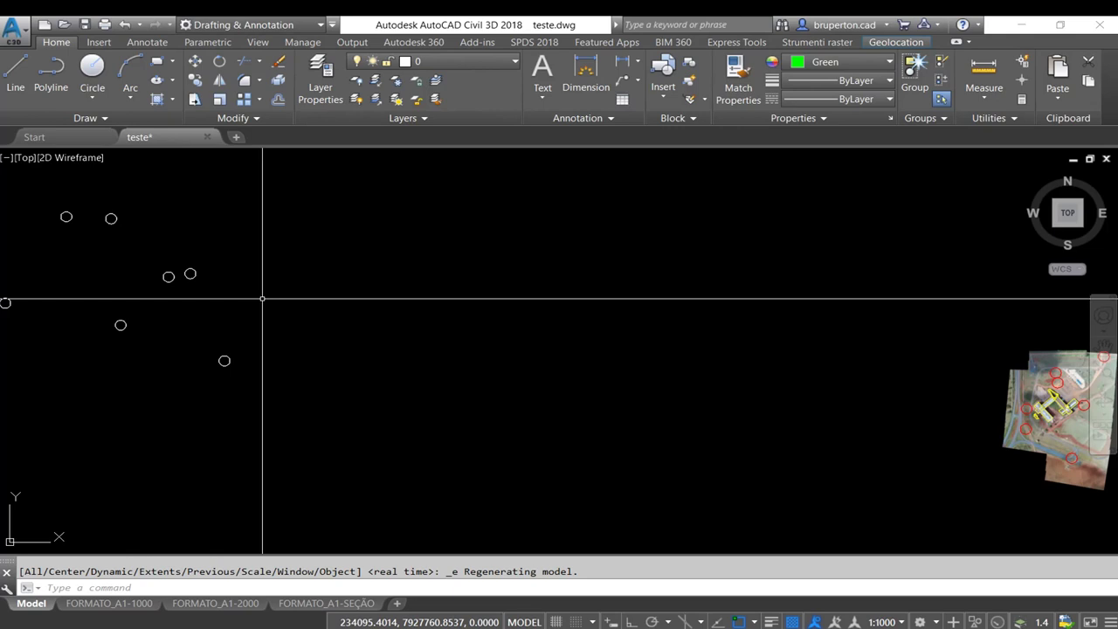
# Minimize the teste.dwg AutoCAD window and select the Raster Design desktop shortcut.
pyautogui.click(1020, 25)
pyautogui.click(264, 444)
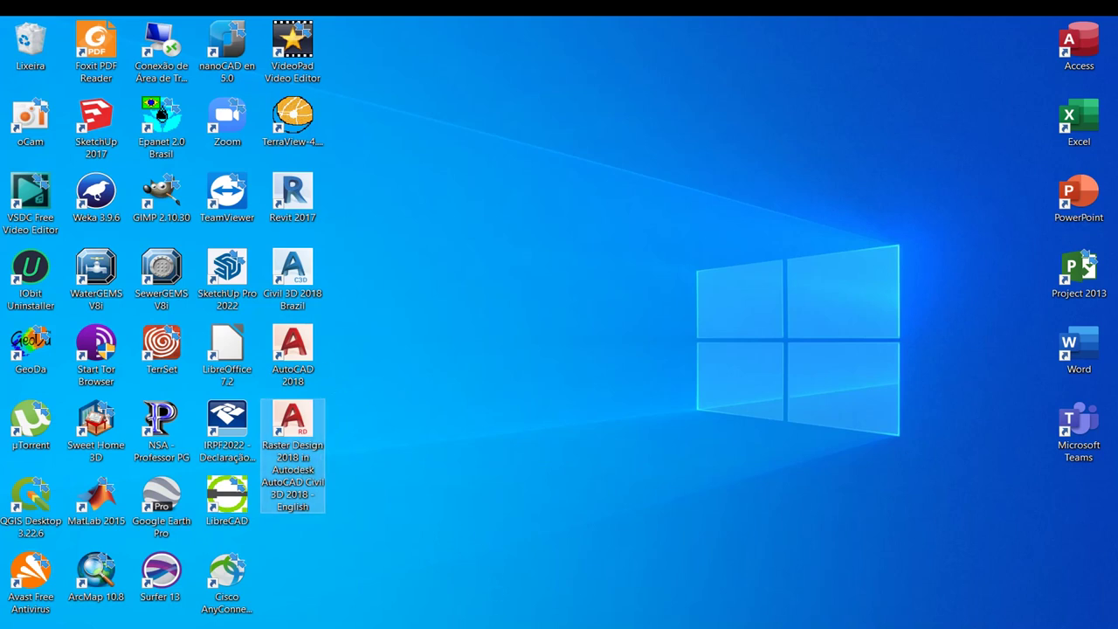
# Restore the AutoCAD Civil 3D teste.dwg window from the taskbar.
pyautogui.click(581, 573)
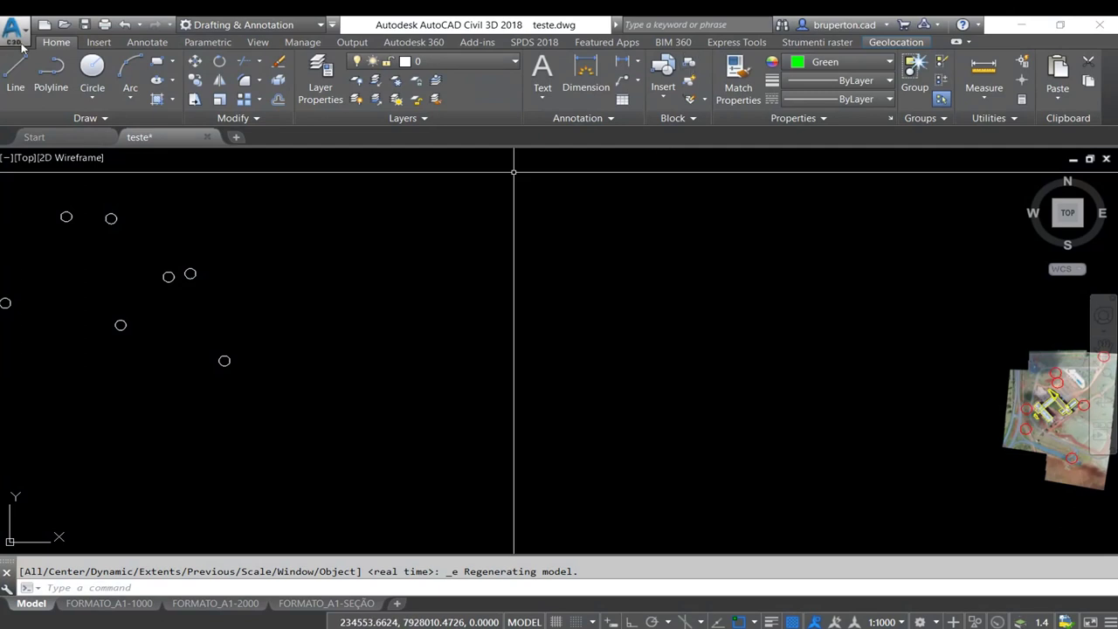
# Switch the ribbon to the Strumenti raster tab.
pyautogui.click(802, 43)
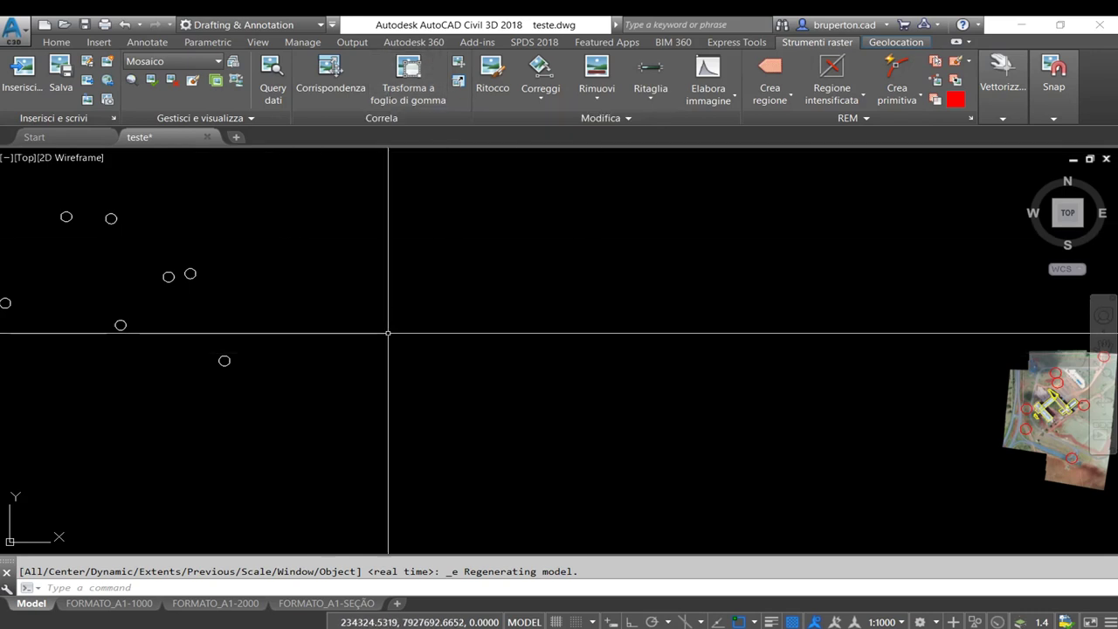
# Pan and zoom around the mosaic to inspect its red control targets.
pyautogui.moveTo(388, 333); pyautogui.dragTo(492, 352, button='middle')
pyautogui.moveTo(342, 341); pyautogui.dragTo(601, 351, button='middle')
pyautogui.scroll(2, 601, 351)
pyautogui.scroll(-5, 547, 332)
pyautogui.scroll(-3, 874, 384)
pyautogui.scroll(7, 895, 343)
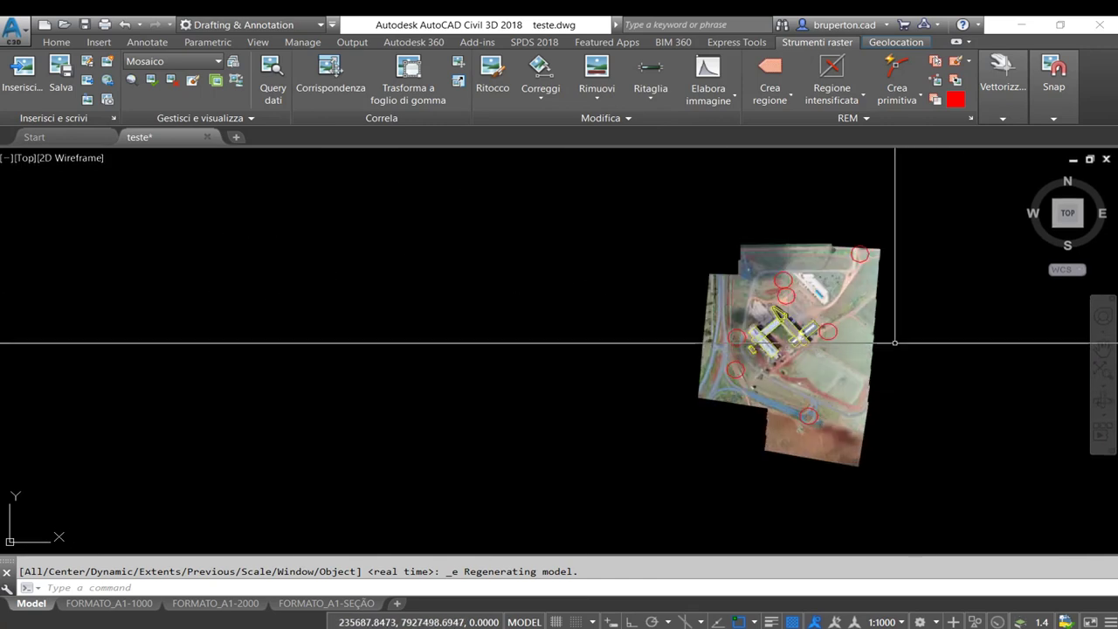
pyautogui.scroll(-8, 812, 322)
pyautogui.scroll(2, 771, 311)
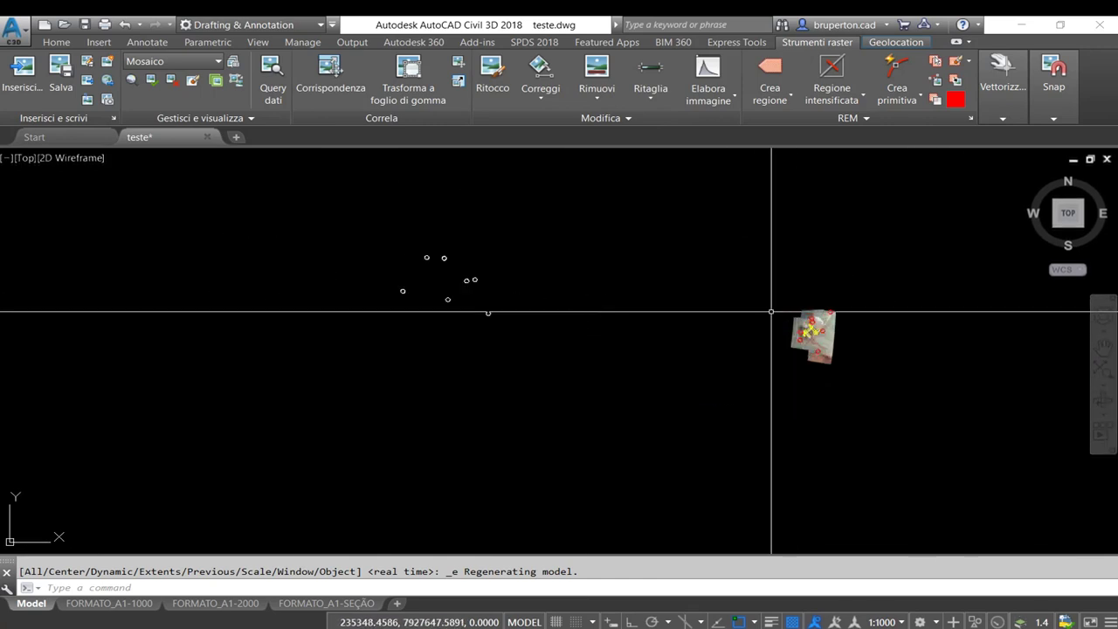
pyautogui.scroll(2, 771, 311)
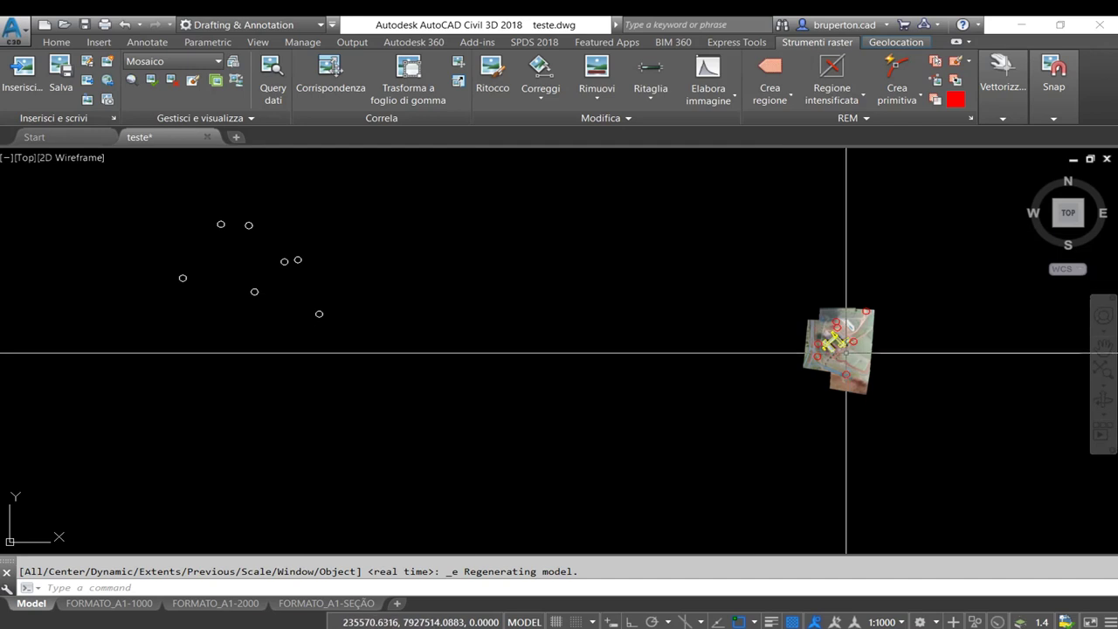
pyautogui.scroll(2, 844, 353)
pyautogui.scroll(3, 838, 354)
pyautogui.scroll(-3, 834, 355)
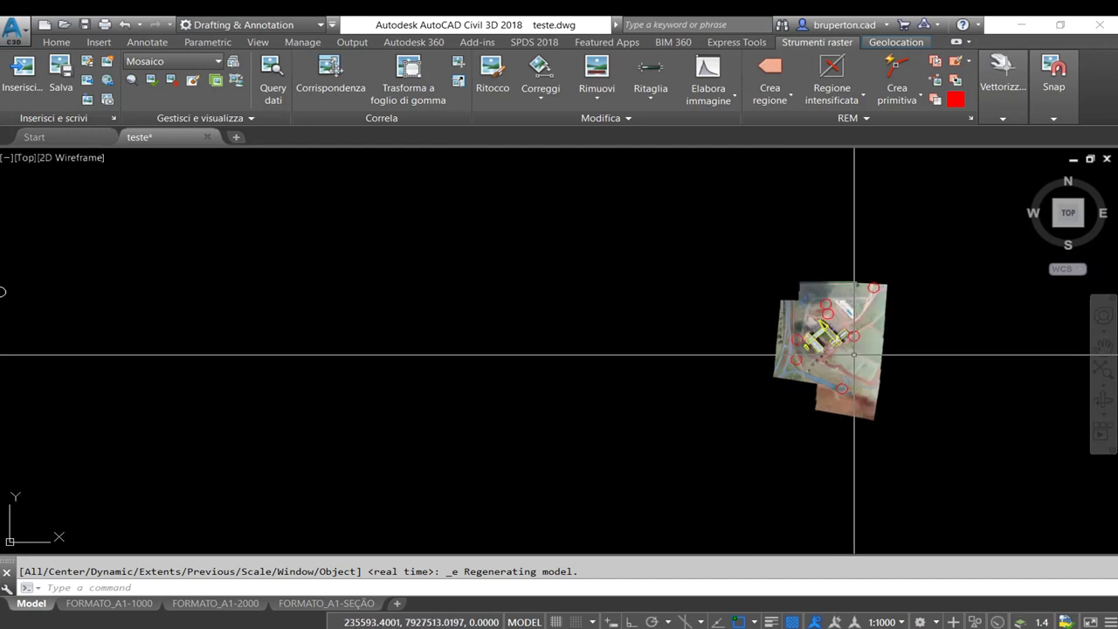
pyautogui.scroll(-3, 831, 354)
pyautogui.scroll(2, 826, 354)
pyautogui.scroll(4, 822, 353)
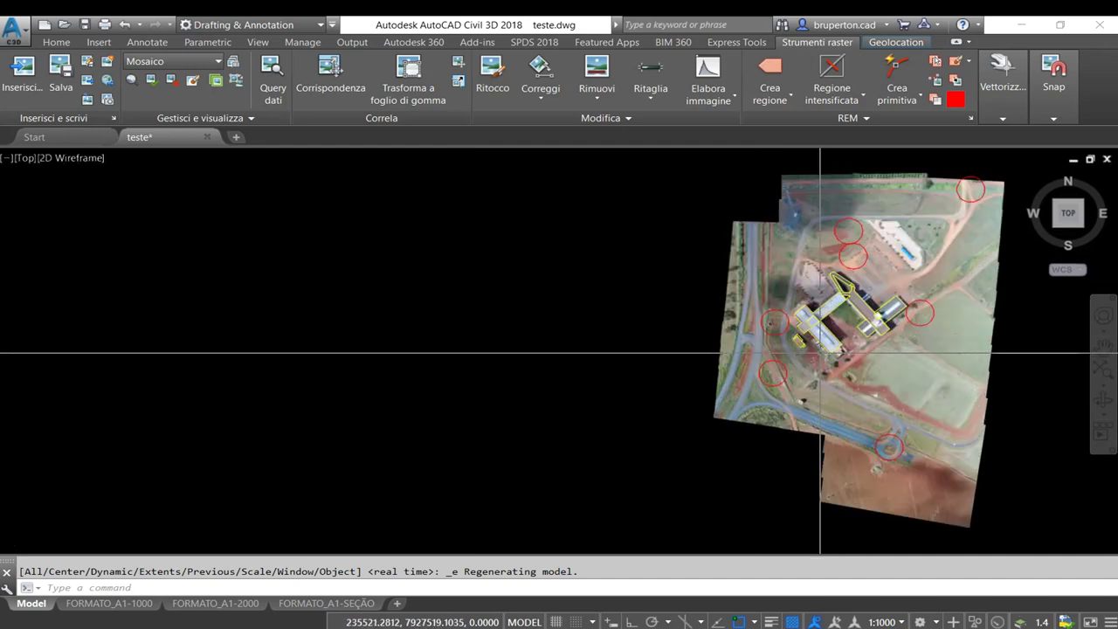
pyautogui.scroll(2, 819, 353)
pyautogui.scroll(3, 799, 314)
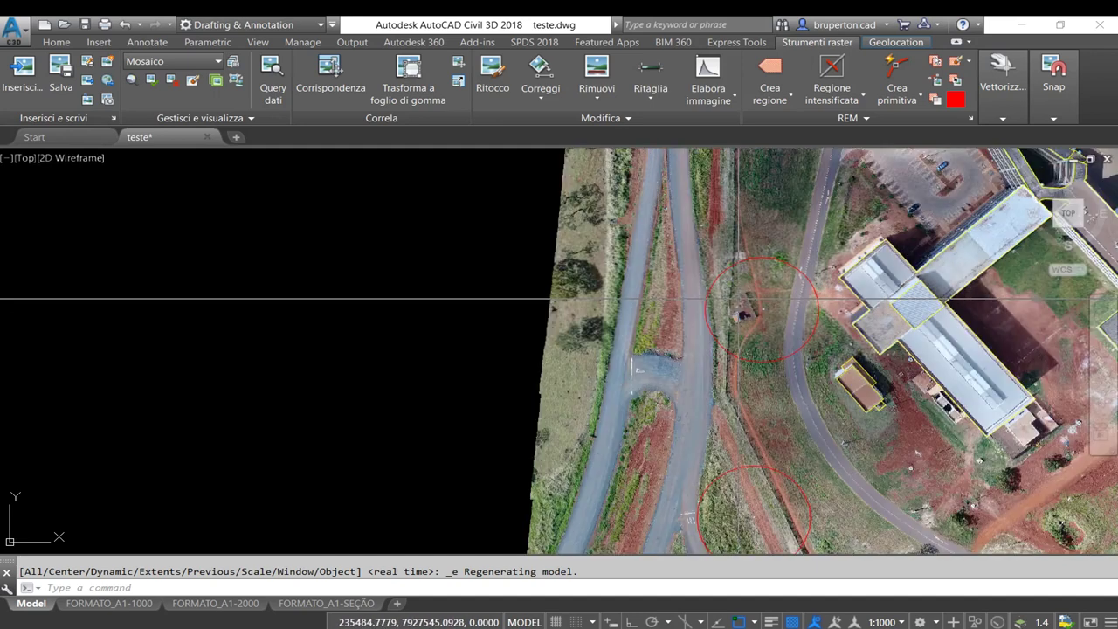
pyautogui.scroll(2, 774, 302)
pyautogui.scroll(5, 770, 315)
pyautogui.scroll(2, 731, 324)
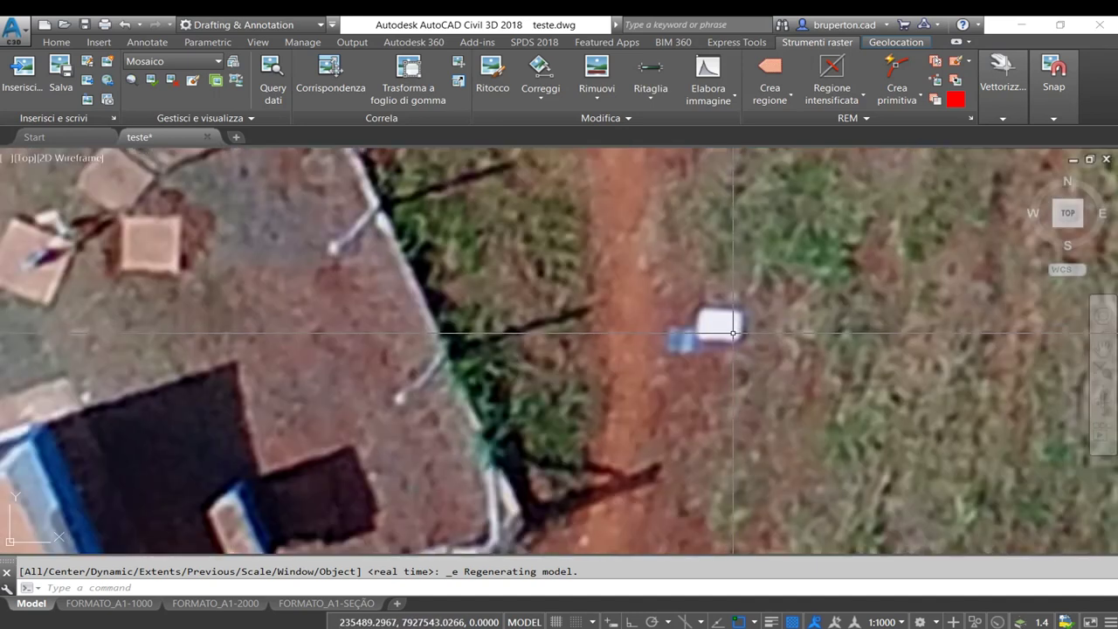
pyautogui.scroll(-5, 716, 324)
pyautogui.scroll(-5, 699, 327)
pyautogui.scroll(-5, 769, 336)
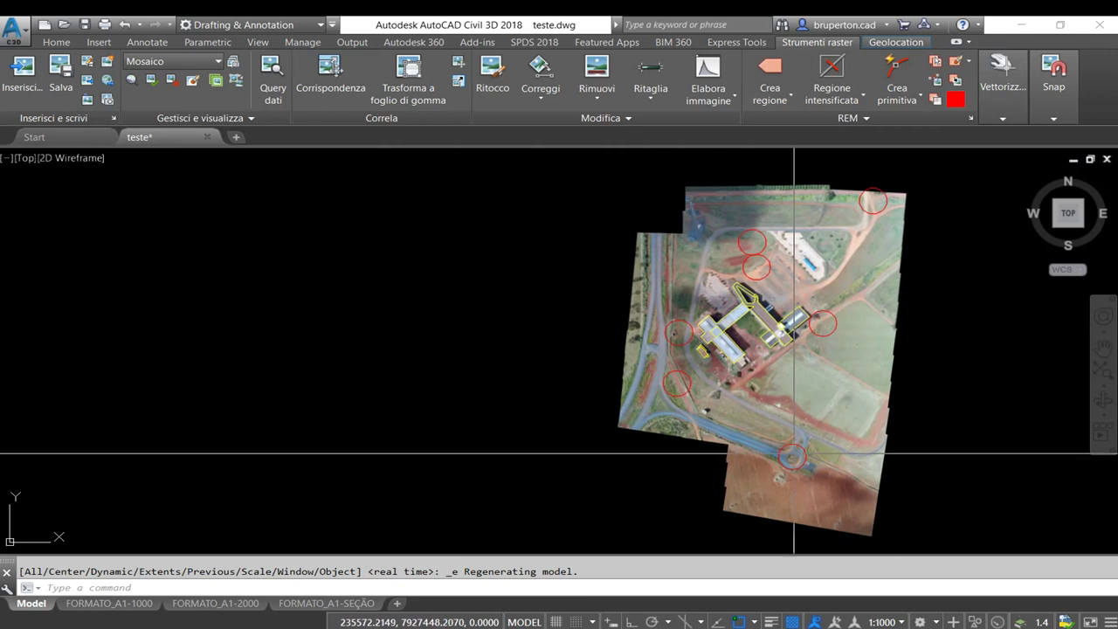
pyautogui.scroll(5, 813, 362)
pyautogui.scroll(2, 852, 385)
pyautogui.scroll(2, 852, 387)
pyautogui.scroll(-3, 852, 387)
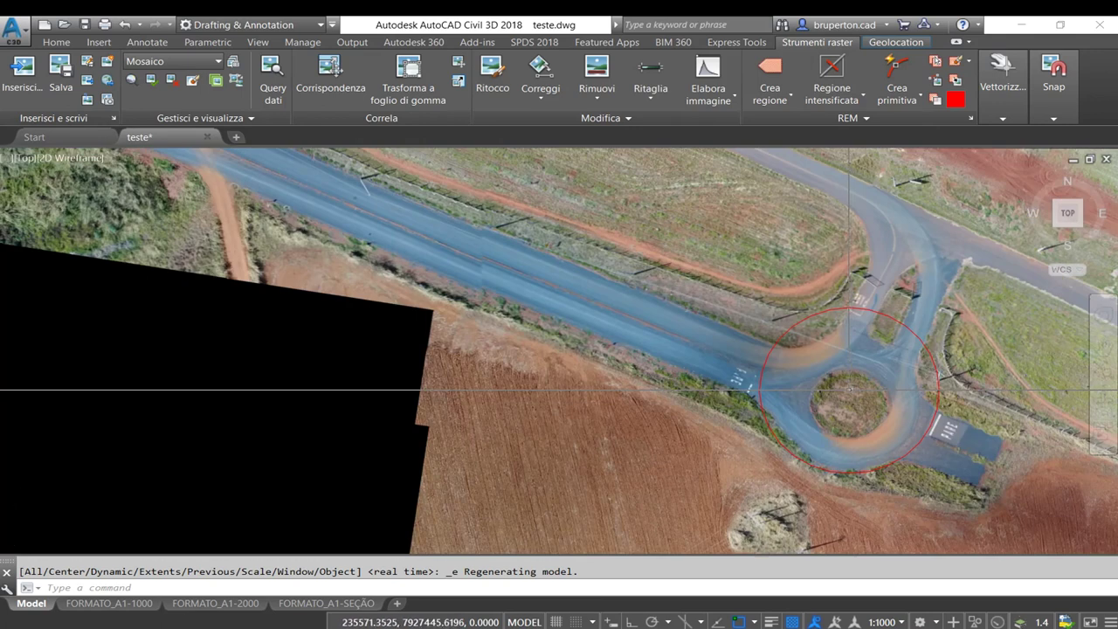
pyautogui.scroll(-4, 839, 393)
pyautogui.scroll(-2, 636, 329)
pyautogui.scroll(1, 70, 262)
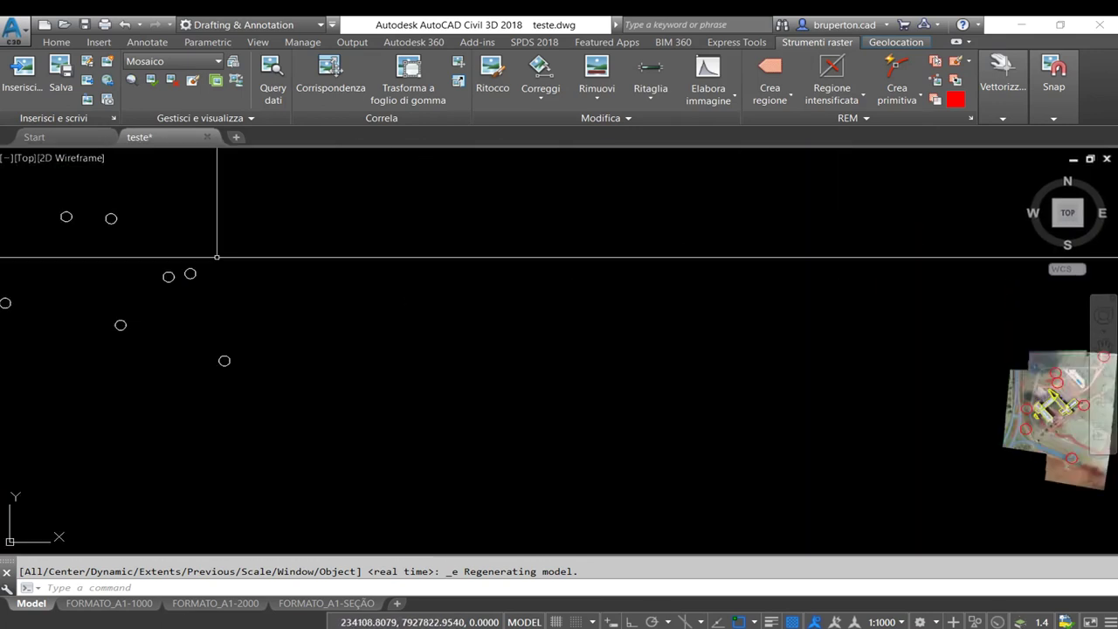
# Bring the white survey circles back into view, then zoom out to the whole mosaic.
pyautogui.moveTo(74, 221); pyautogui.dragTo(253, 221, button='middle')
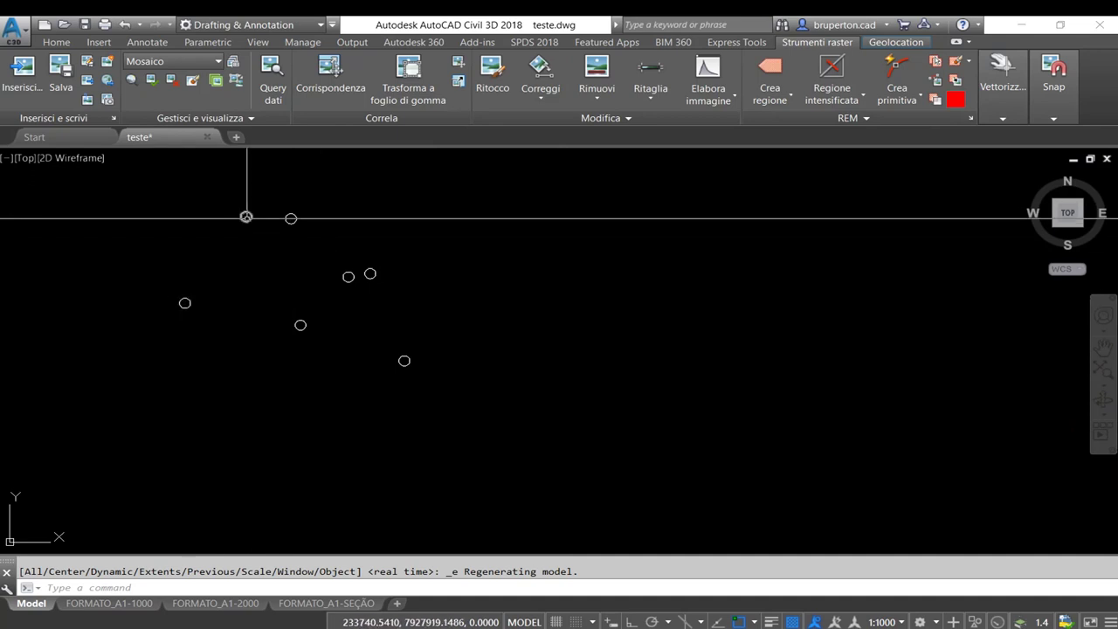
pyautogui.scroll(-2, 507, 297)
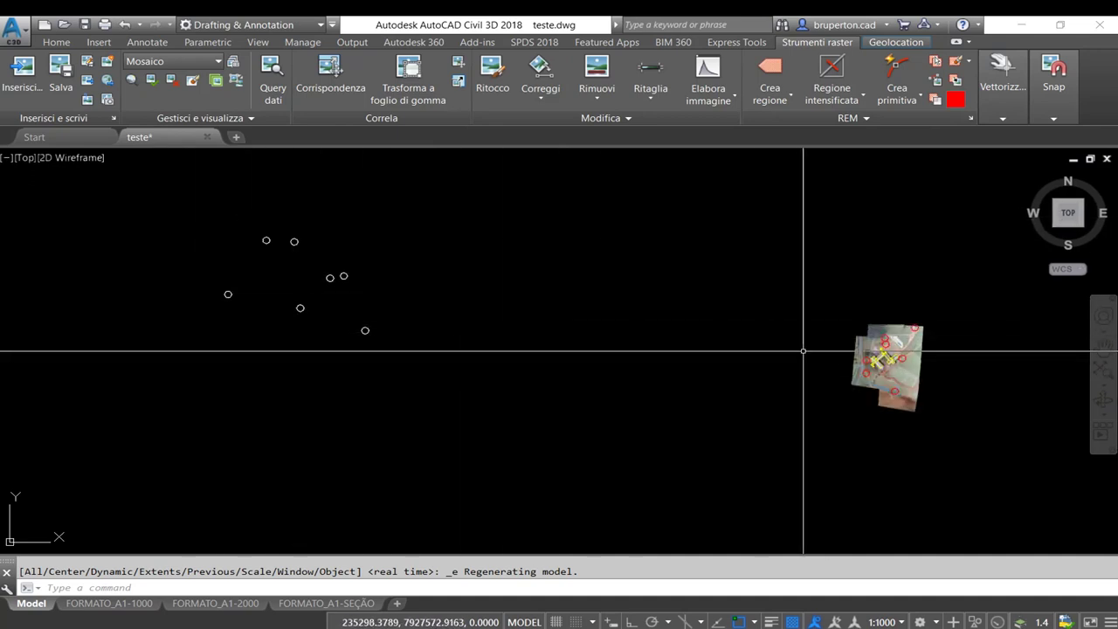
pyautogui.scroll(2, 917, 374)
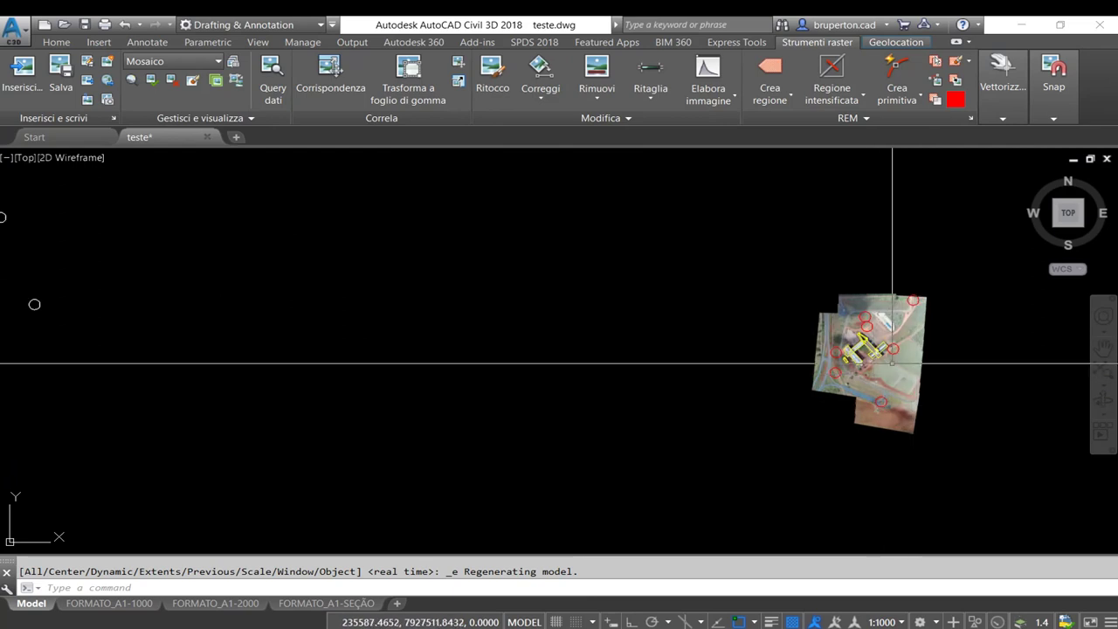
pyautogui.scroll(-3, 865, 326)
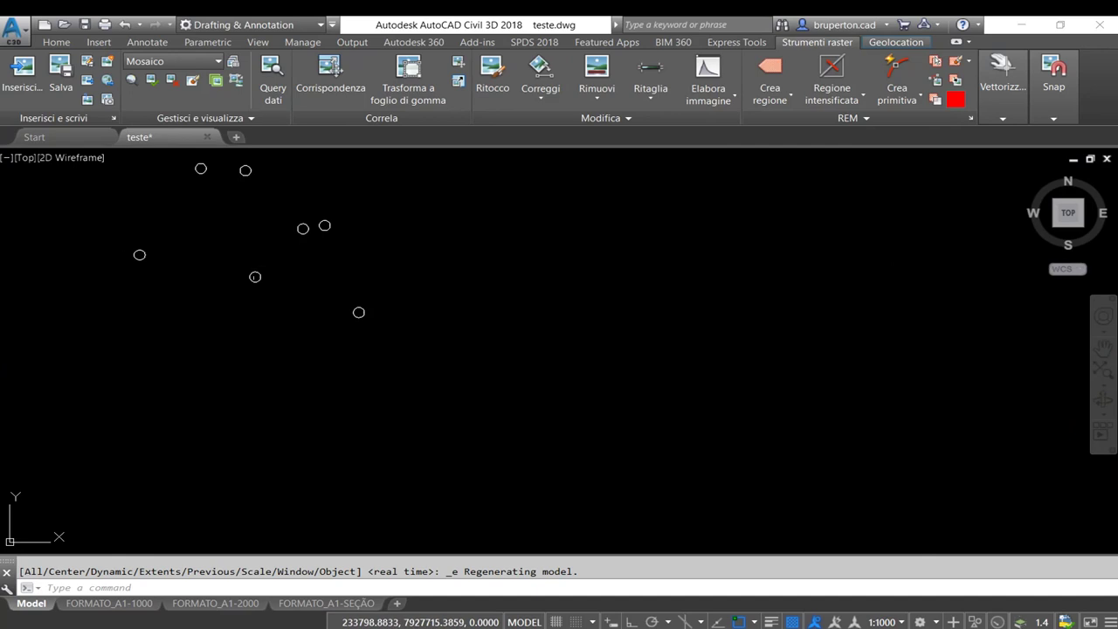
pyautogui.scroll(-4, 307, 305)
pyautogui.scroll(2, 306, 308)
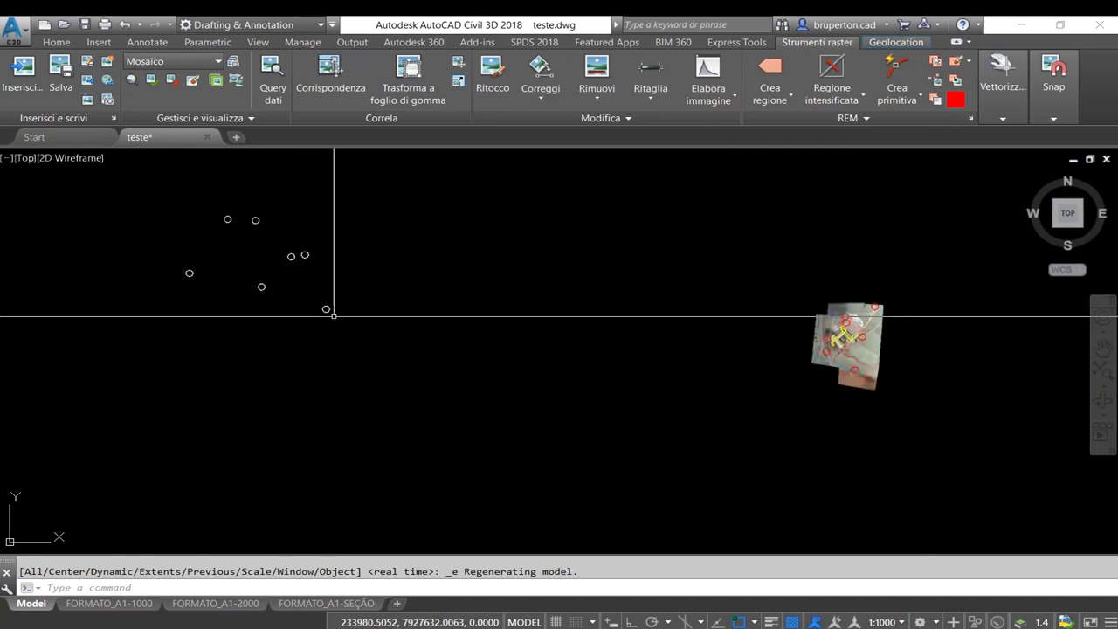
pyautogui.scroll(4, 830, 358)
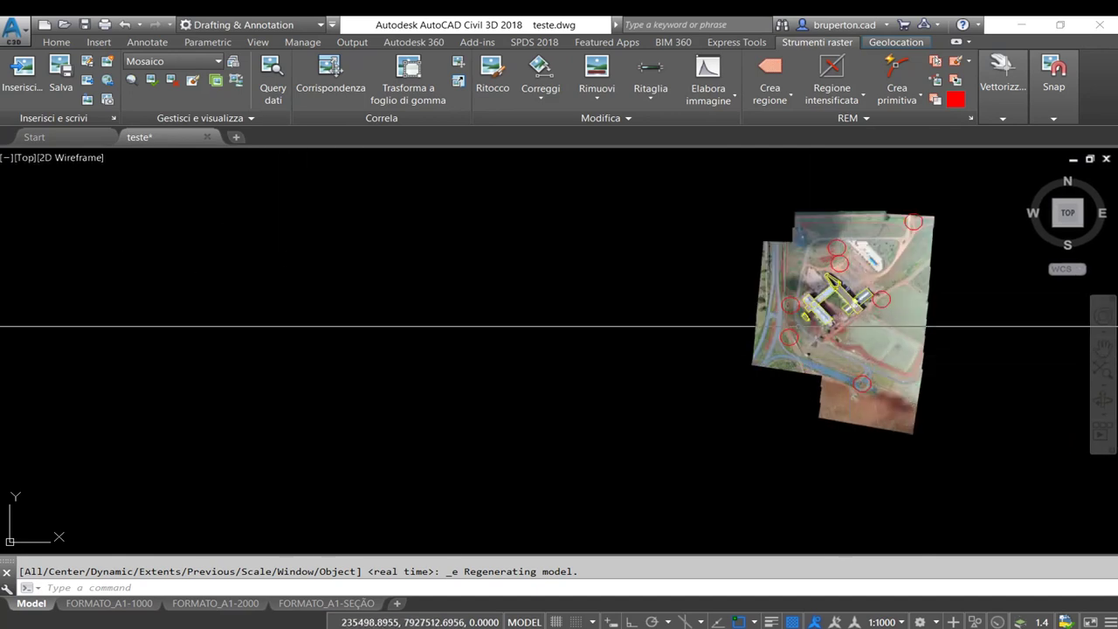
pyautogui.scroll(2, 742, 305)
pyautogui.scroll(2, 742, 307)
pyautogui.scroll(2, 740, 311)
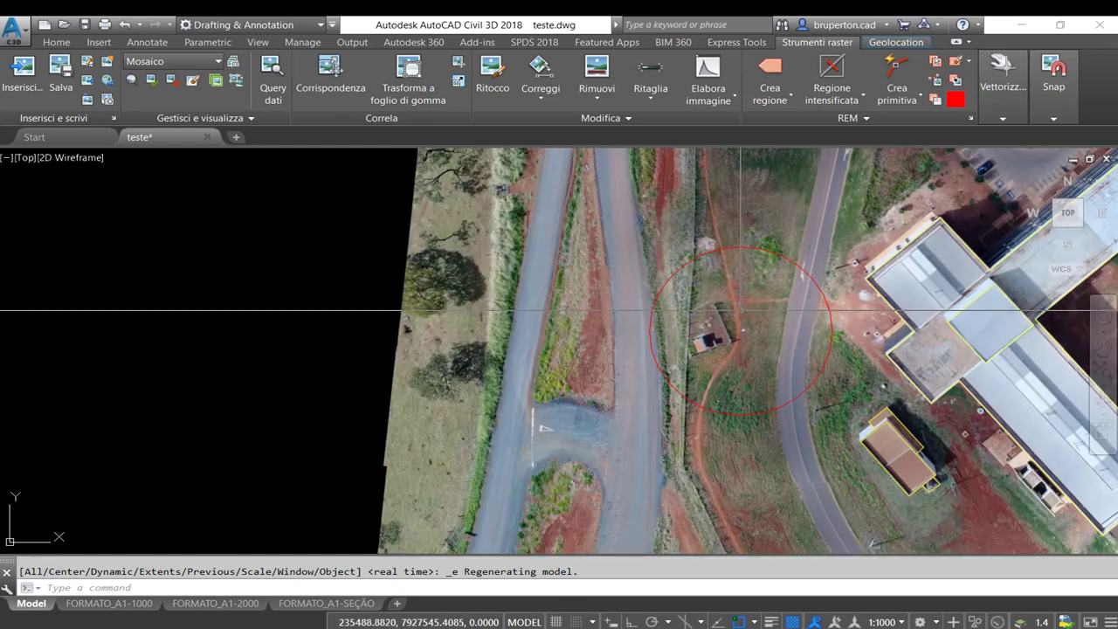
pyautogui.scroll(2, 741, 310)
pyautogui.scroll(2, 741, 312)
pyautogui.scroll(2, 742, 319)
pyautogui.scroll(2, 742, 323)
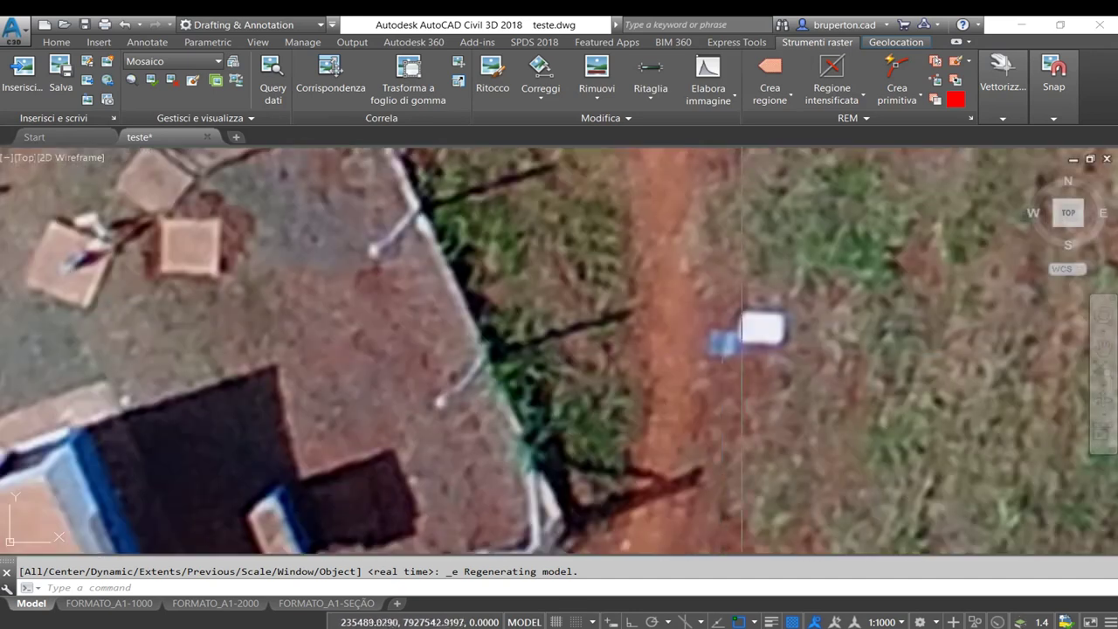
pyautogui.scroll(-2, 741, 326)
pyautogui.scroll(-2, 734, 329)
pyautogui.scroll(-2, 724, 333)
pyautogui.scroll(-2, 712, 337)
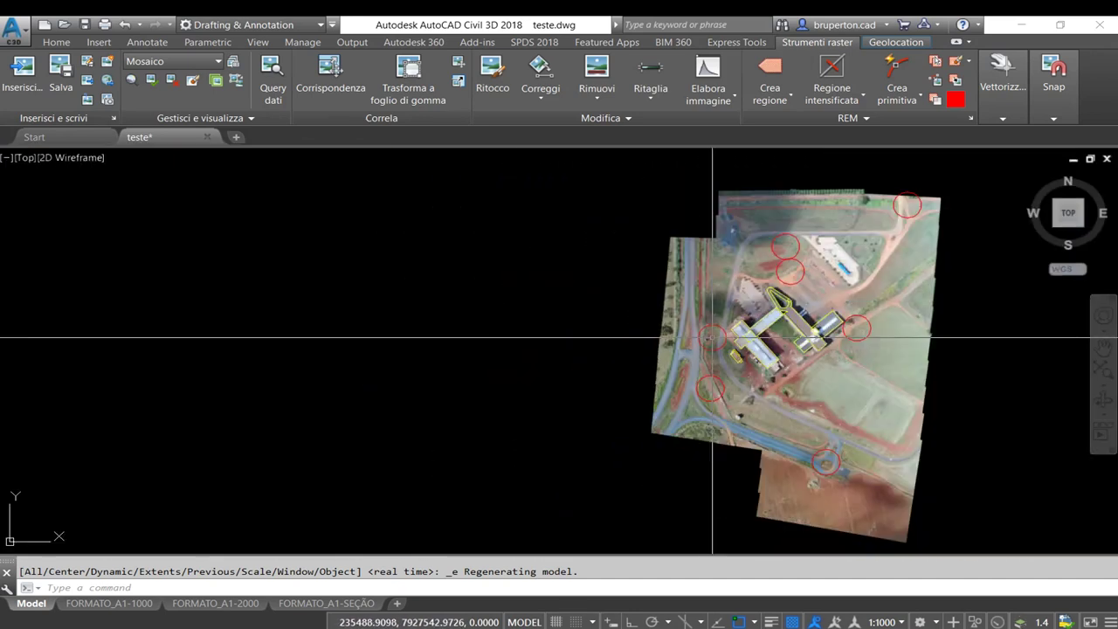
# Fit the whole drawing and start matching image points to survey points.
pyautogui.middleClick(712, 337)
pyautogui.write('re')
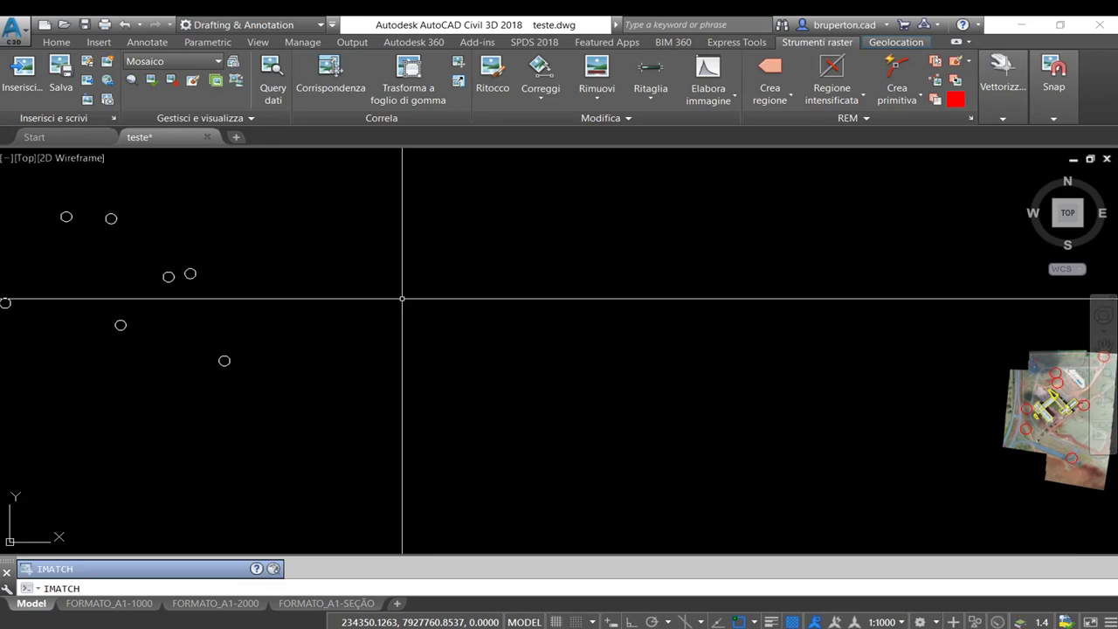
pyautogui.press('Return')
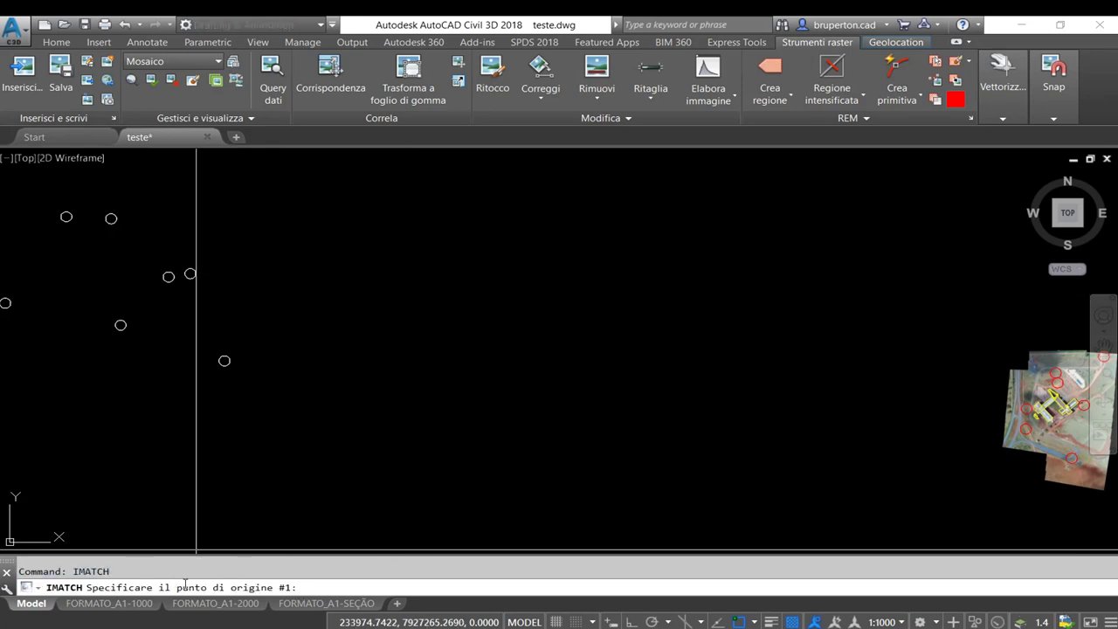
pyautogui.moveTo(823, 384); pyautogui.dragTo(736, 366, button='middle')
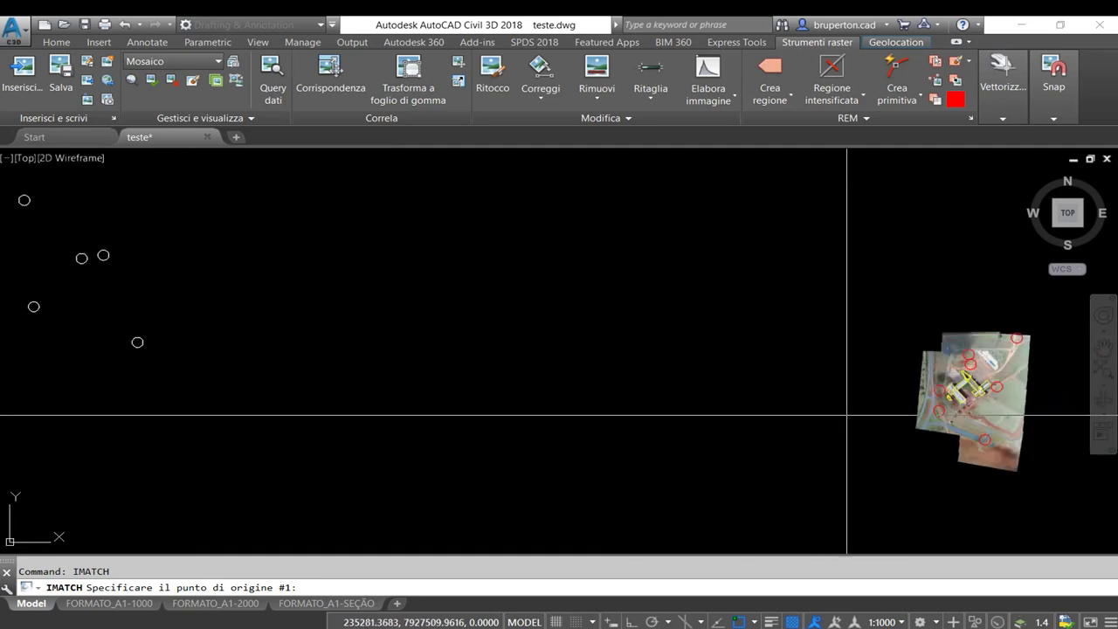
pyautogui.scroll(5, 985, 441)
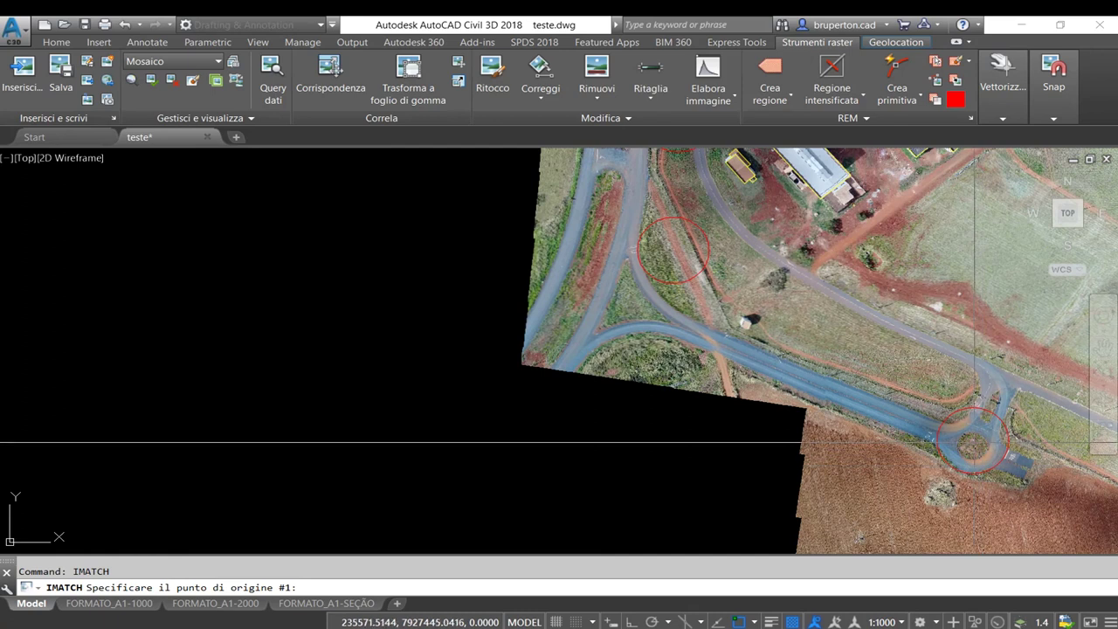
pyautogui.scroll(-3, 974, 442)
pyautogui.scroll(-2, 970, 441)
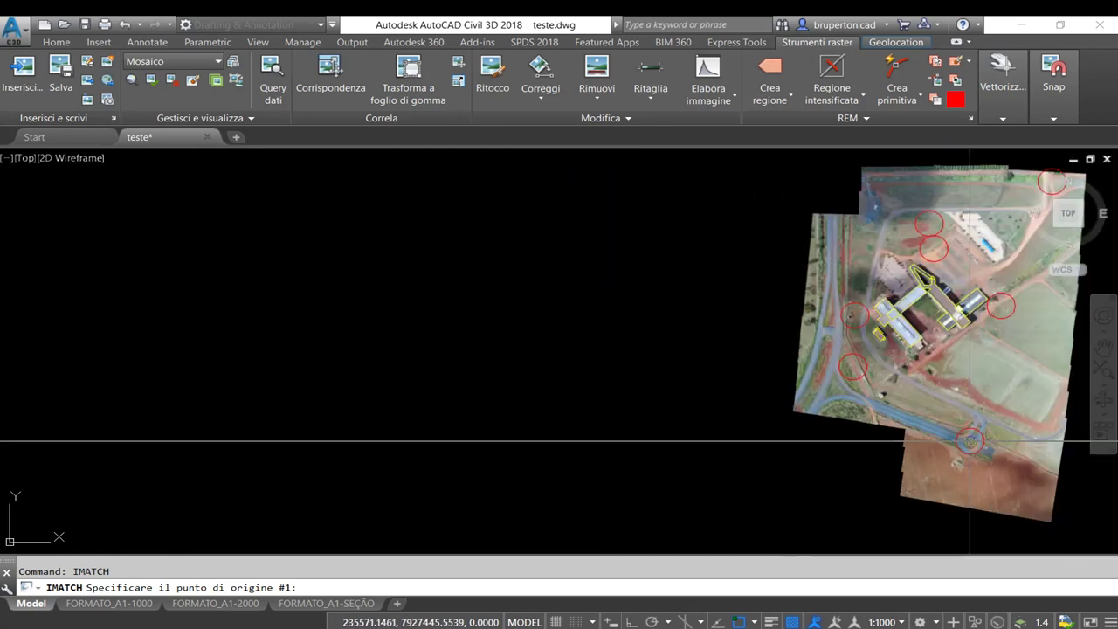
# Match the roundabout red target to its white survey circle as point pair #1.
pyautogui.click(969, 441)
pyautogui.scroll(-3, 970, 441)
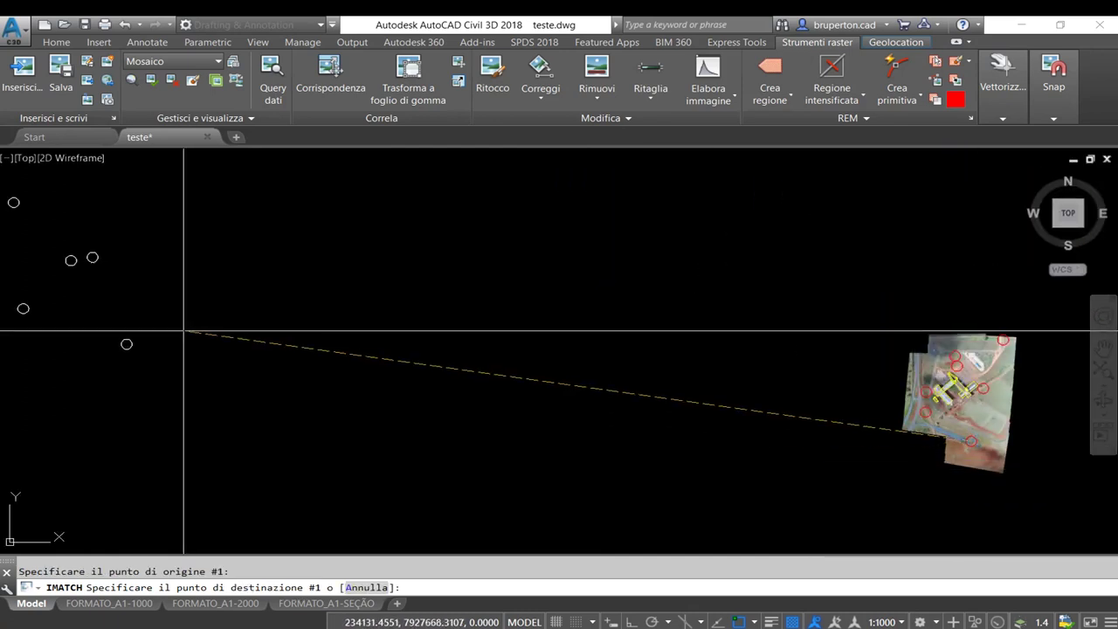
pyautogui.moveTo(183, 331); pyautogui.dragTo(638, 374, button='middle')
pyautogui.scroll(-2, 479, 355)
pyautogui.moveTo(479, 355); pyautogui.dragTo(285, 332, button='middle')
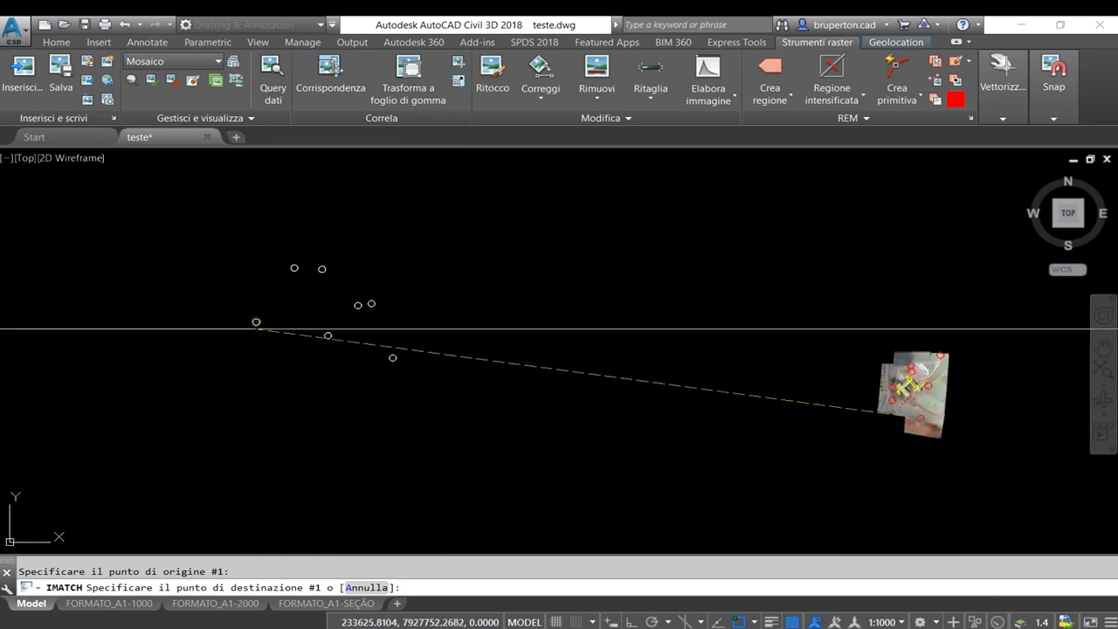
pyautogui.click(256, 321)
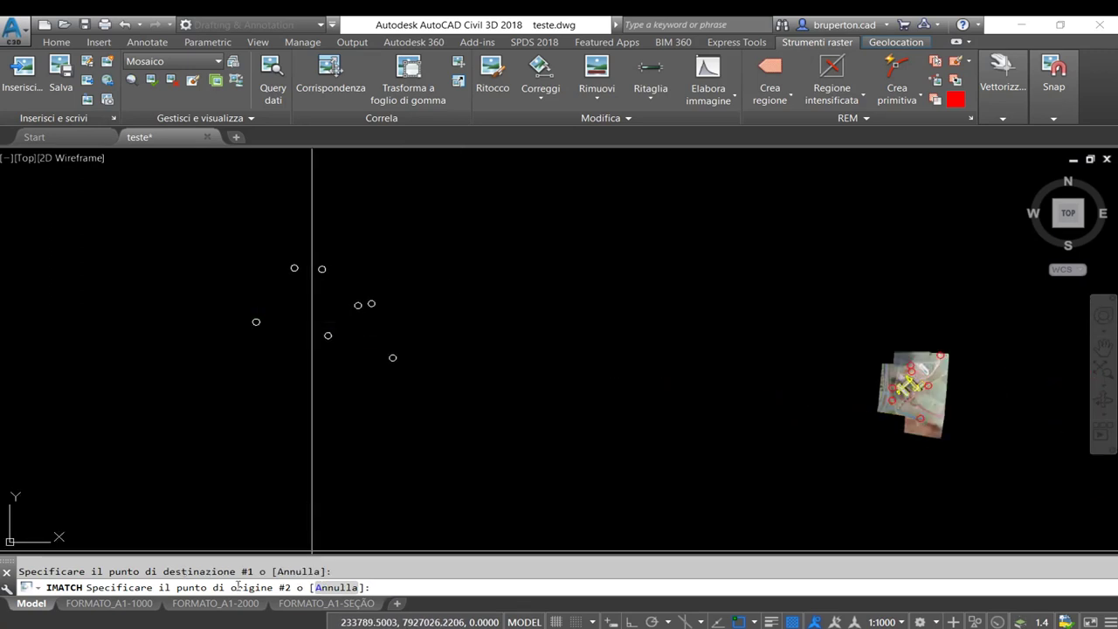
# Match the second red target to its white survey circle as pair #2.
pyautogui.scroll(2, 952, 380)
pyautogui.scroll(4, 938, 363)
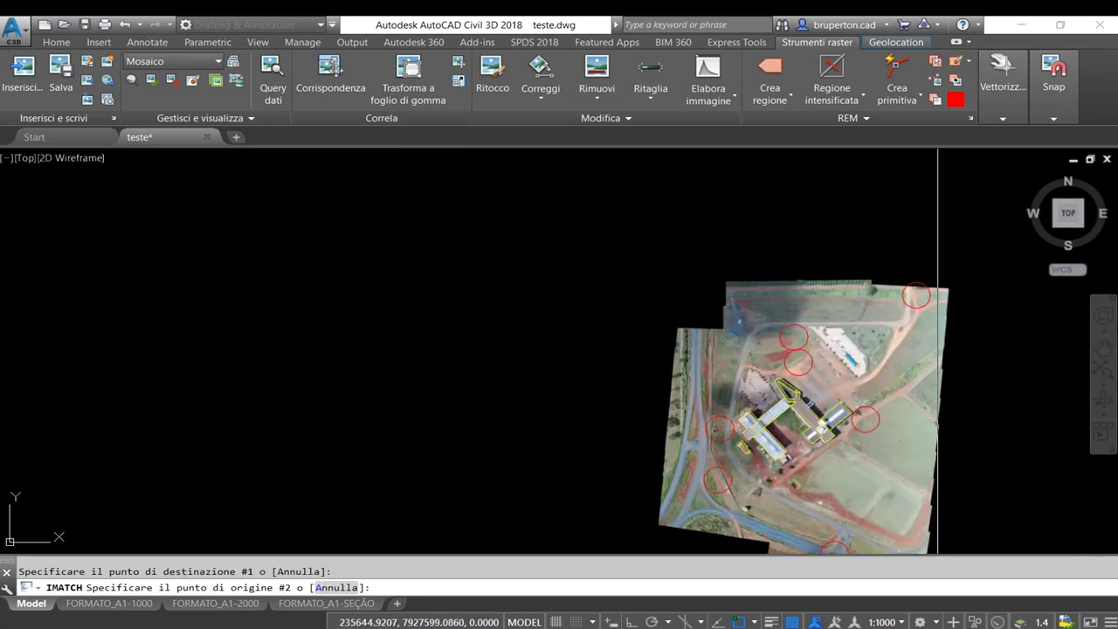
pyautogui.scroll(1, 937, 355)
pyautogui.scroll(-1, 904, 275)
pyautogui.scroll(-4, 904, 267)
pyautogui.click(904, 265)
pyautogui.scroll(-2, 904, 265)
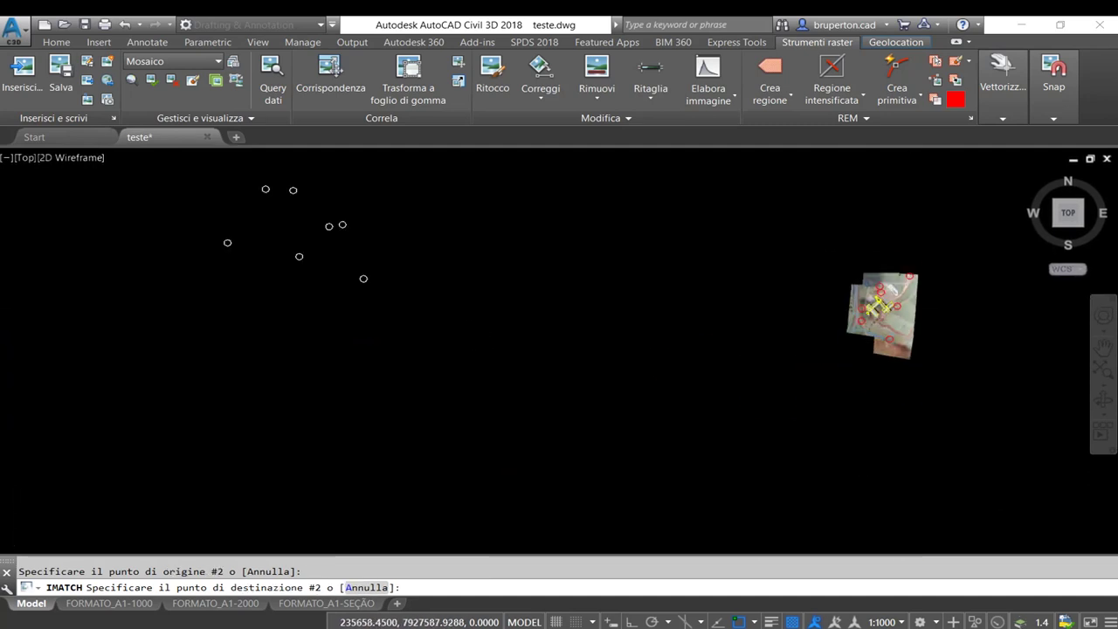
pyautogui.scroll(-2, 736, 300)
pyautogui.scroll(6, 492, 352)
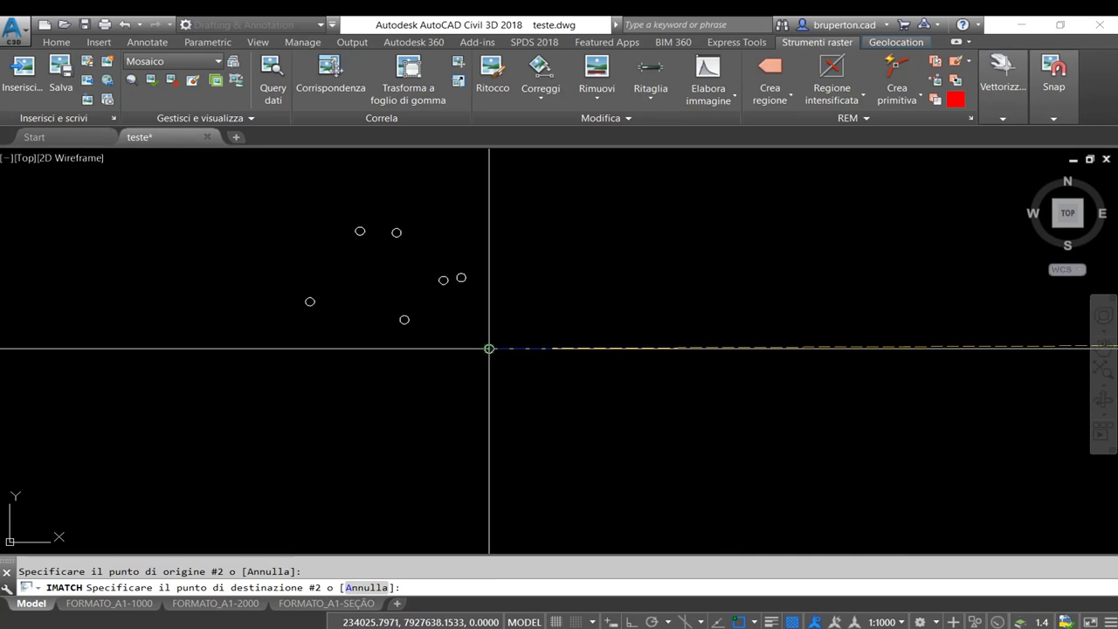
pyautogui.click(490, 352)
pyautogui.scroll(4, 314, 260)
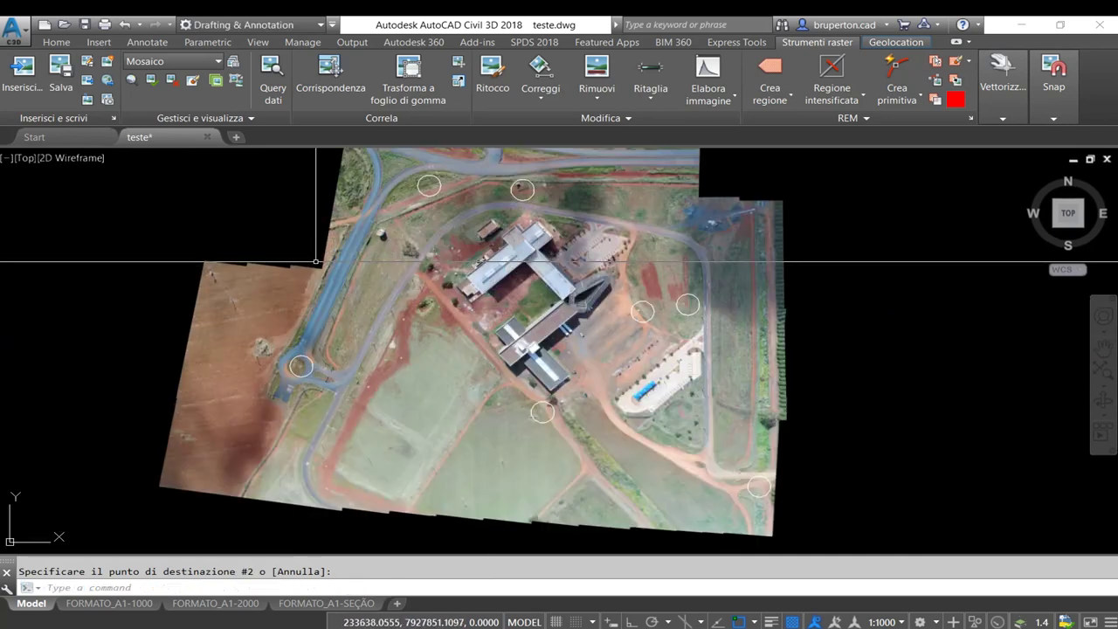
pyautogui.moveTo(330, 282); pyautogui.dragTo(331, 297, button='middle')
# Regenerate the drawing with RE and send the orthomosaic to the back of the draw order.
pyautogui.scroll(2, 345, 297)
pyautogui.write('re')
pyautogui.press('Return')
pyautogui.scroll(-2, 434, 299)
pyautogui.scroll(-2, 439, 290)
pyautogui.click(424, 288)
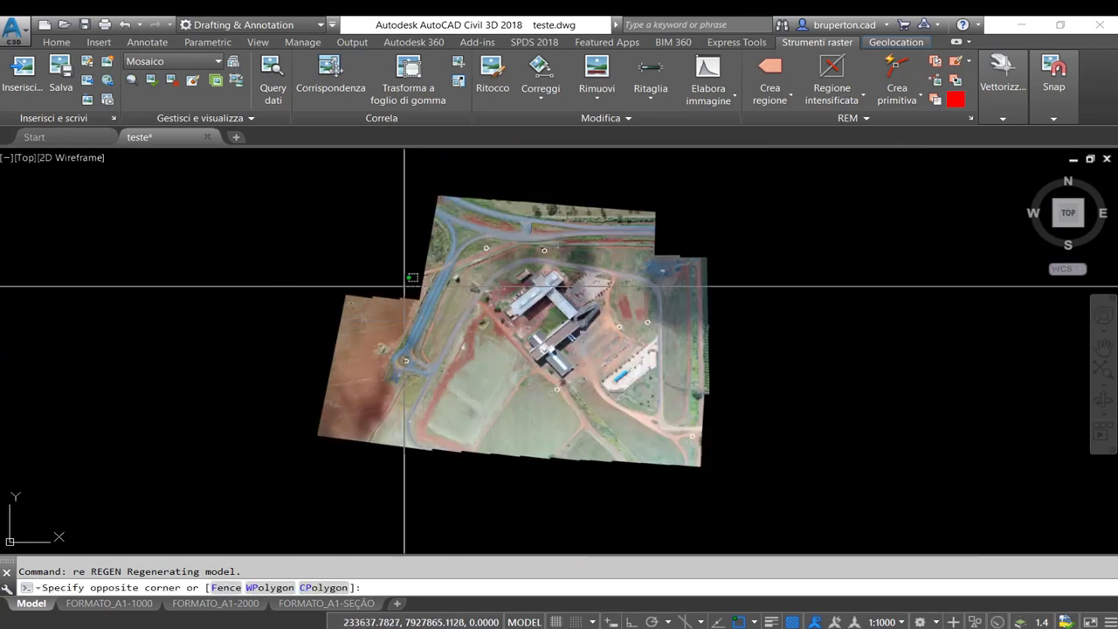
pyautogui.click(288, 262)
pyautogui.rightClick(281, 258)
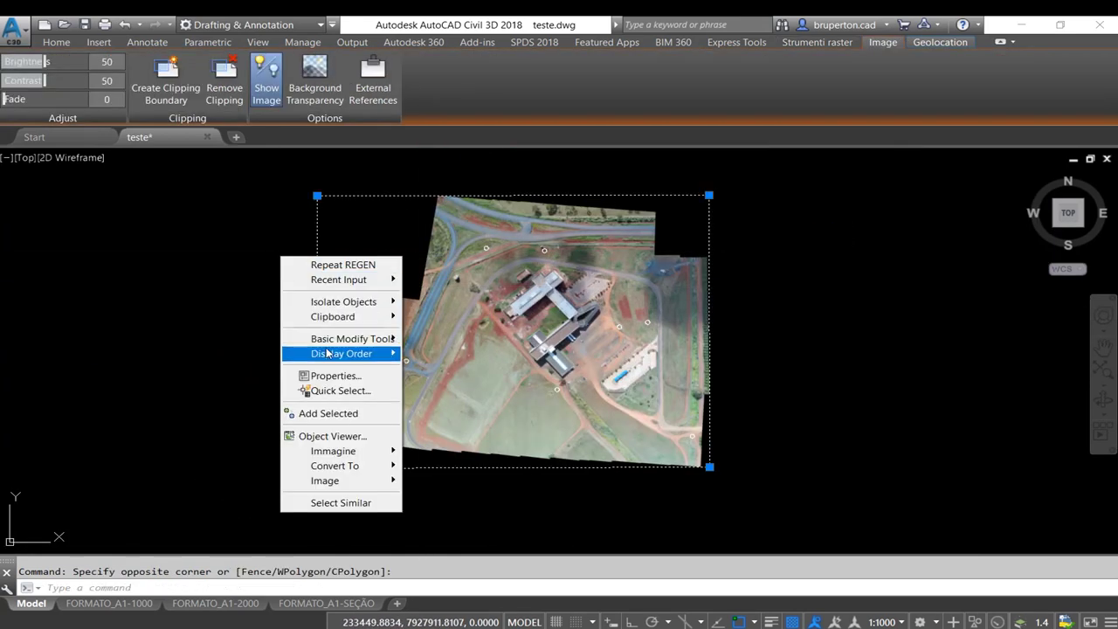
pyautogui.moveTo(342, 353)
pyautogui.click(420, 369)
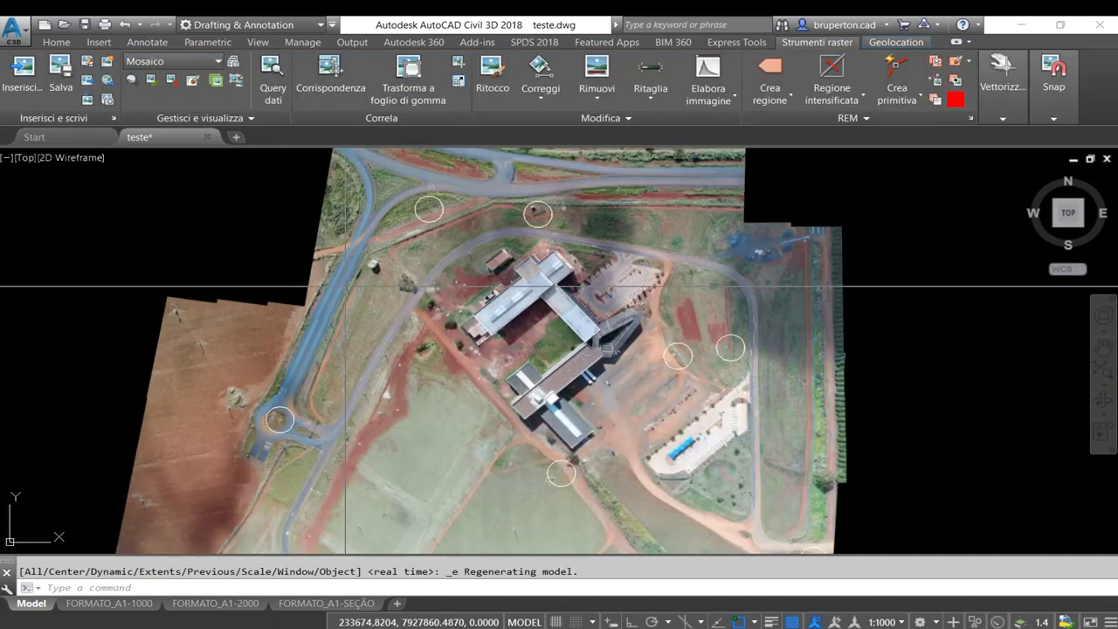
# Check the orthomosaic's fit over the survey circles, then open Trasforma a foglio di gomma.
pyautogui.scroll(-3, 373, 317)
pyautogui.moveTo(373, 317); pyautogui.dragTo(345, 286, button='middle')
pyautogui.scroll(2, 345, 287)
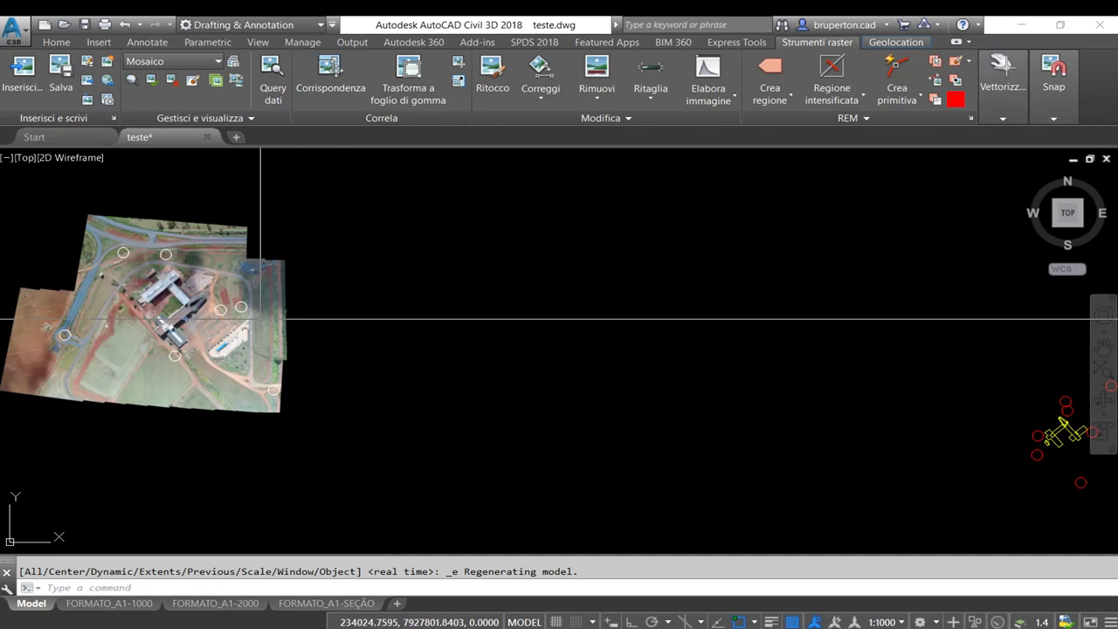
pyautogui.scroll(3, 393, 297)
pyautogui.scroll(5, 406, 249)
pyautogui.scroll(4, 406, 249)
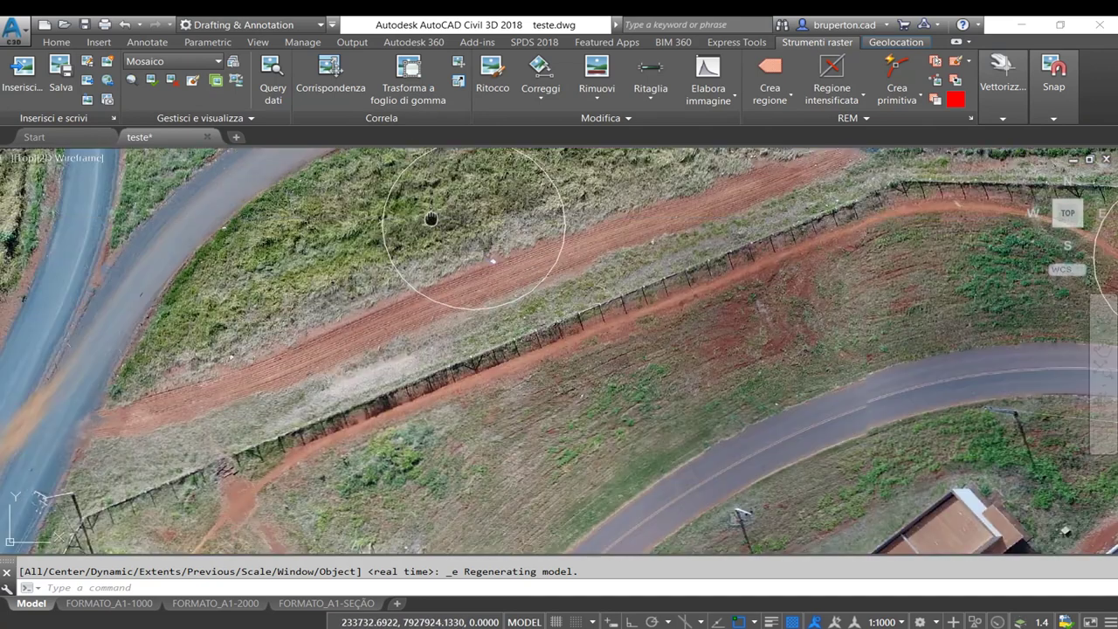
pyautogui.scroll(-2, 473, 290)
pyautogui.scroll(-3, 611, 293)
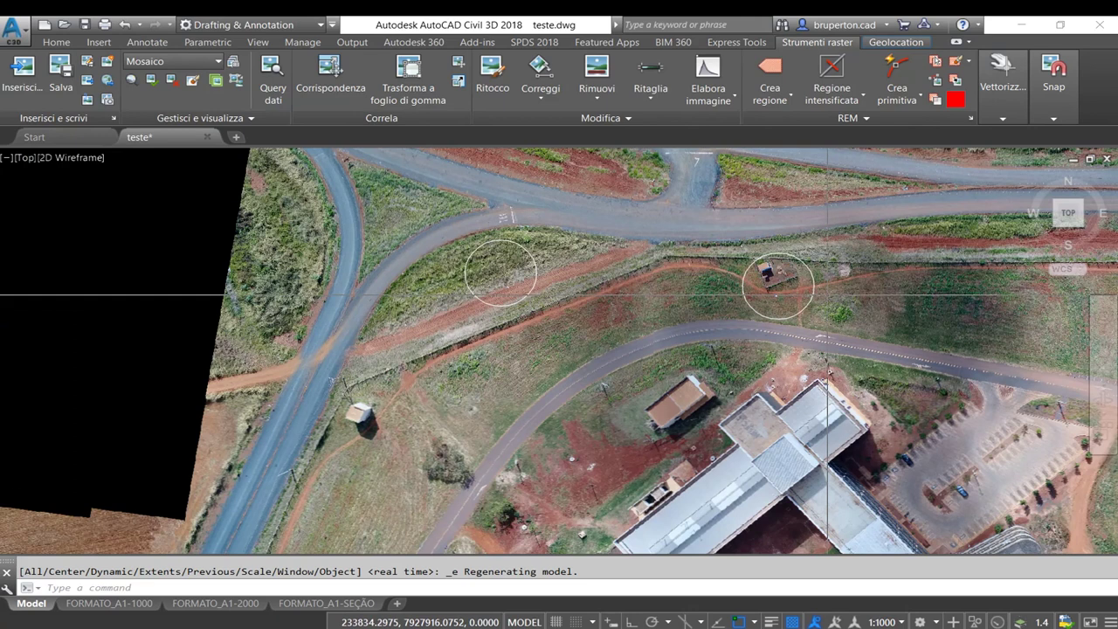
pyautogui.scroll(3, 821, 302)
pyautogui.moveTo(786, 297); pyautogui.dragTo(687, 288, button='middle')
pyautogui.scroll(-4, 588, 252)
pyautogui.scroll(-3, 573, 247)
pyautogui.moveTo(572, 247); pyautogui.dragTo(179, 245, button='middle')
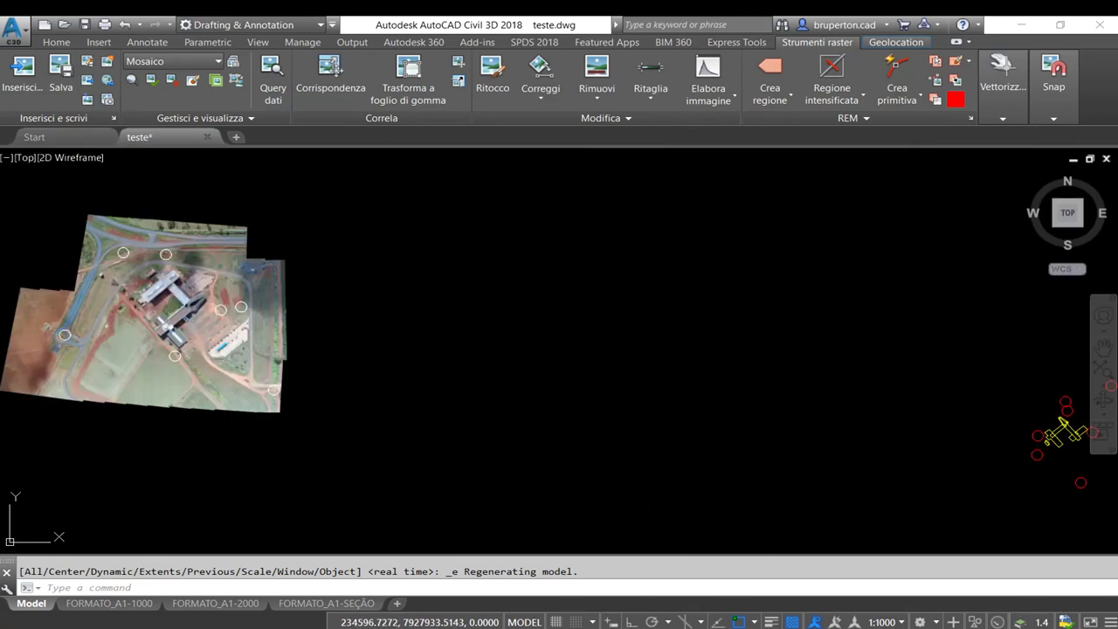
pyautogui.moveTo(319, 247); pyautogui.dragTo(572, 247, button='middle')
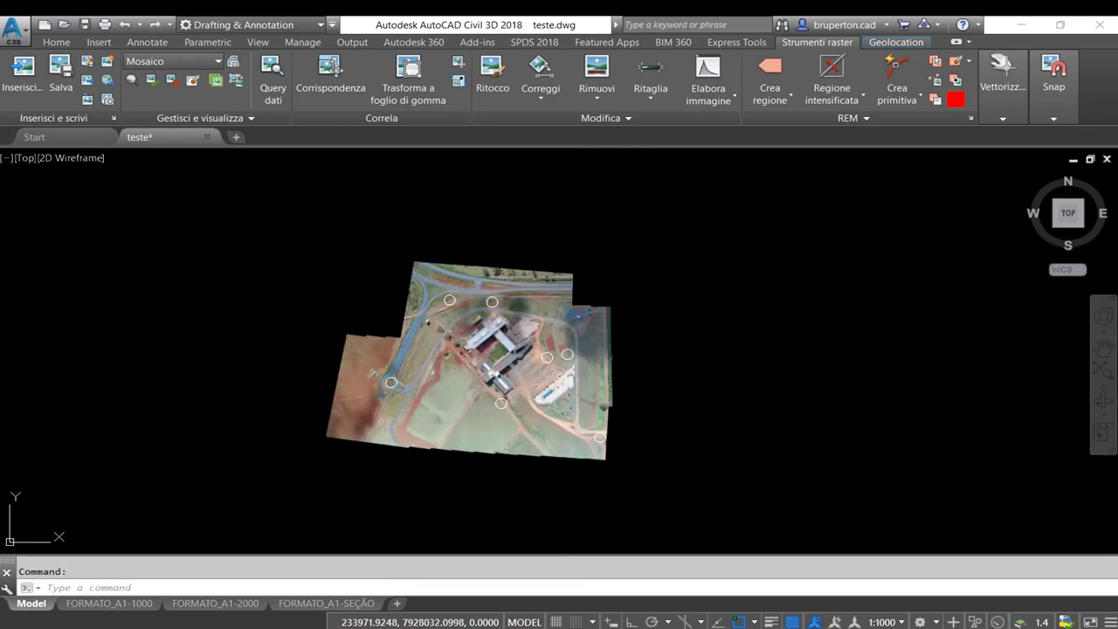
pyautogui.scroll(3, 572, 247)
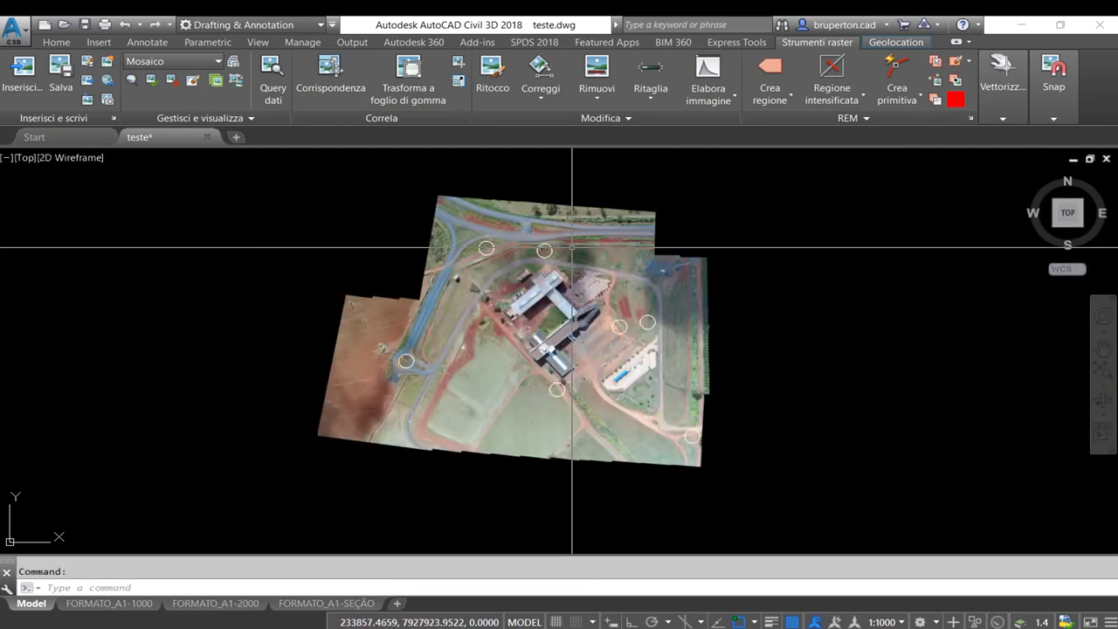
pyautogui.scroll(2, 572, 247)
pyautogui.scroll(-2, 572, 247)
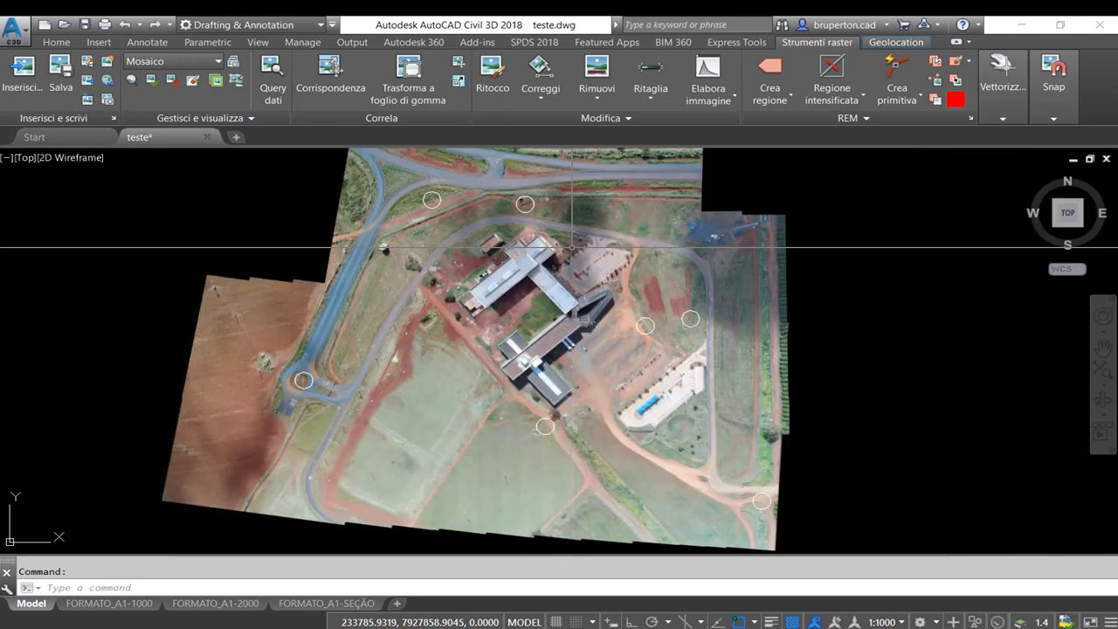
pyautogui.scroll(-3, 572, 247)
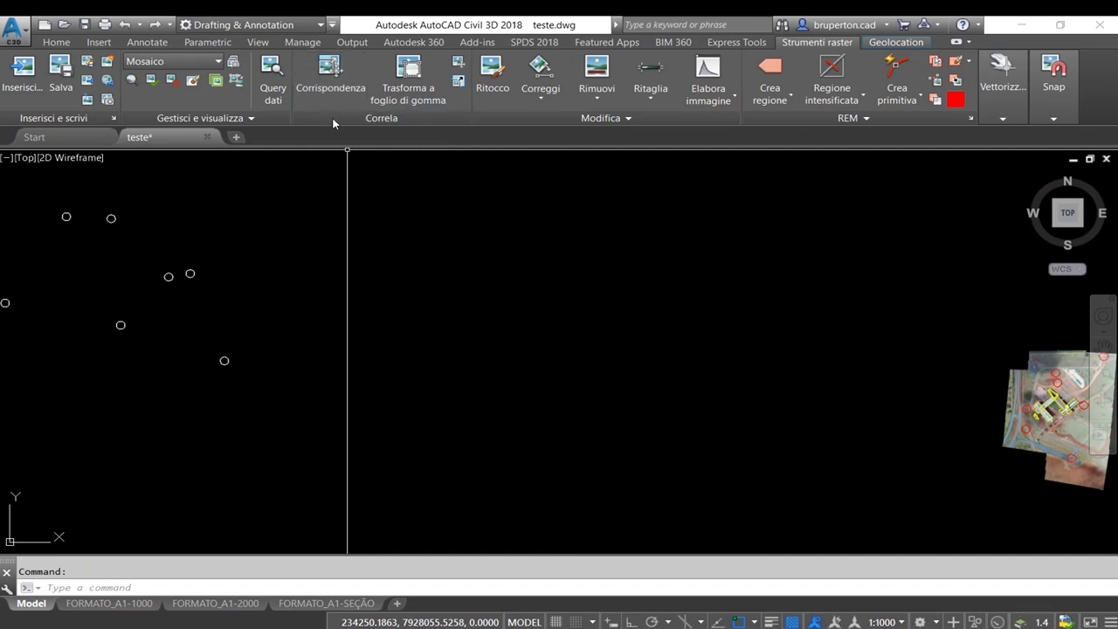
pyautogui.click(398, 97)
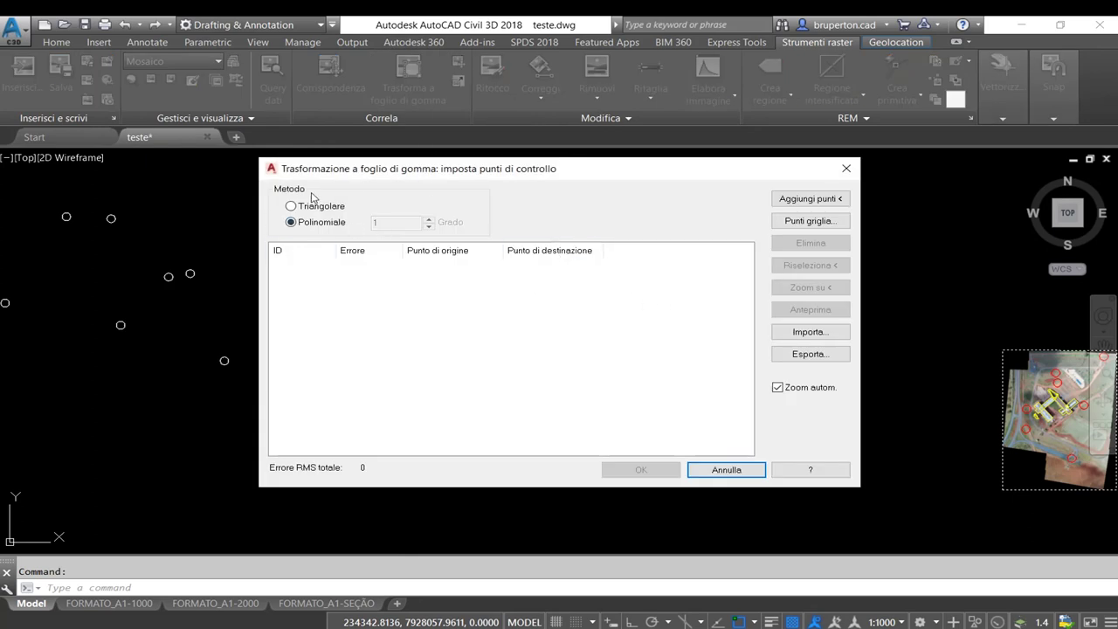
# Keep the Polinomiale method and begin picking origin point #1 with Aggiungi punti.
pyautogui.click(291, 206)
pyautogui.click(292, 222)
pyautogui.click(302, 211)
pyautogui.click(302, 223)
pyautogui.click(312, 213)
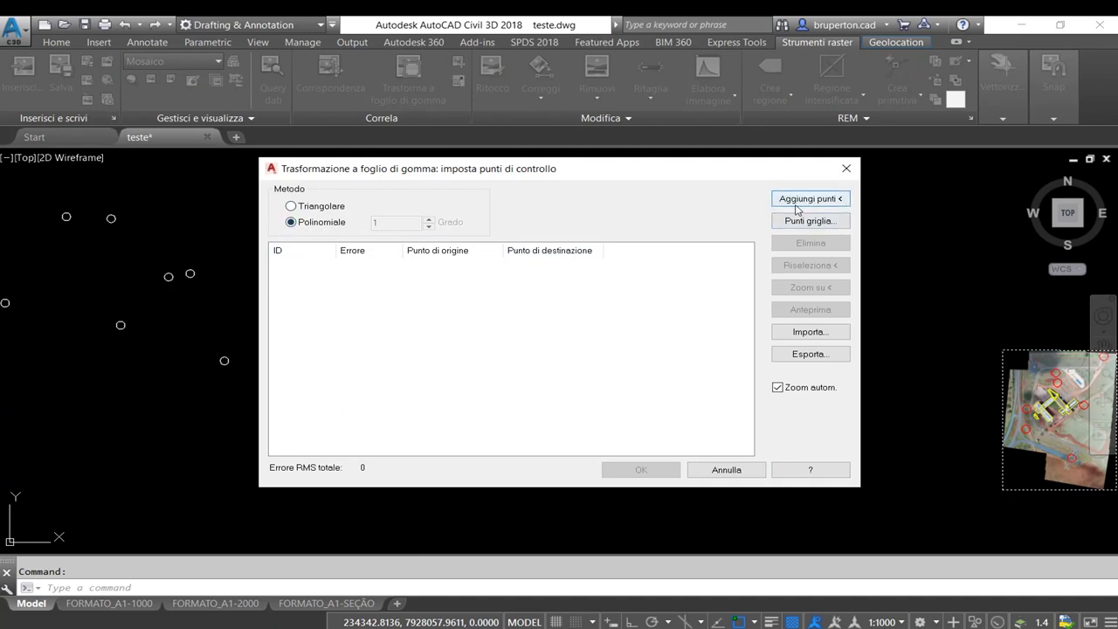
pyautogui.click(799, 207)
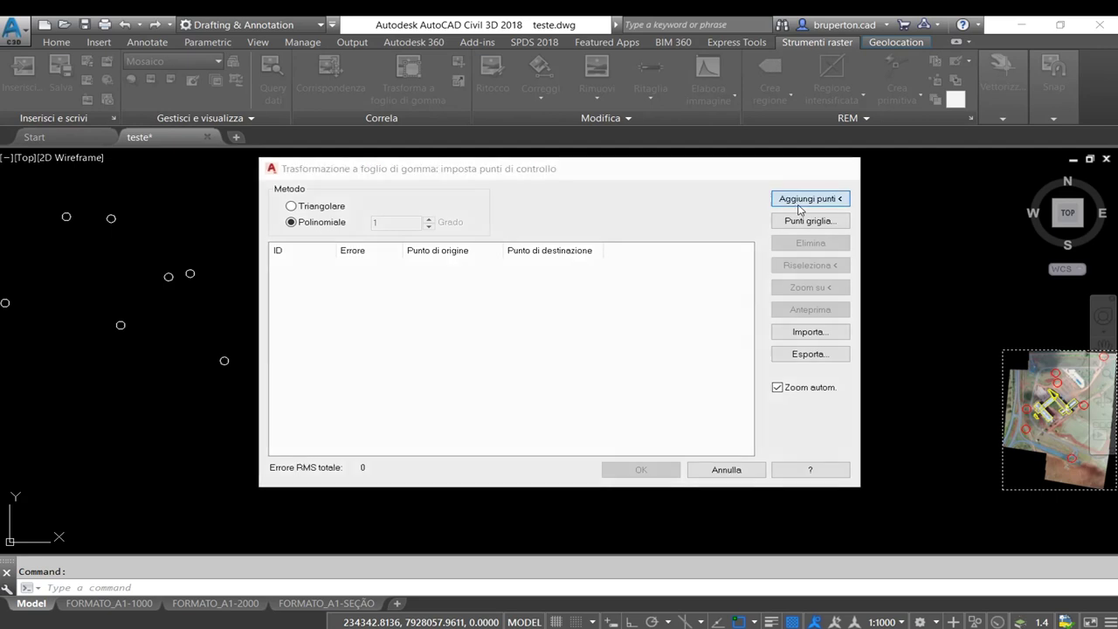
pyautogui.scroll(3, 806, 452)
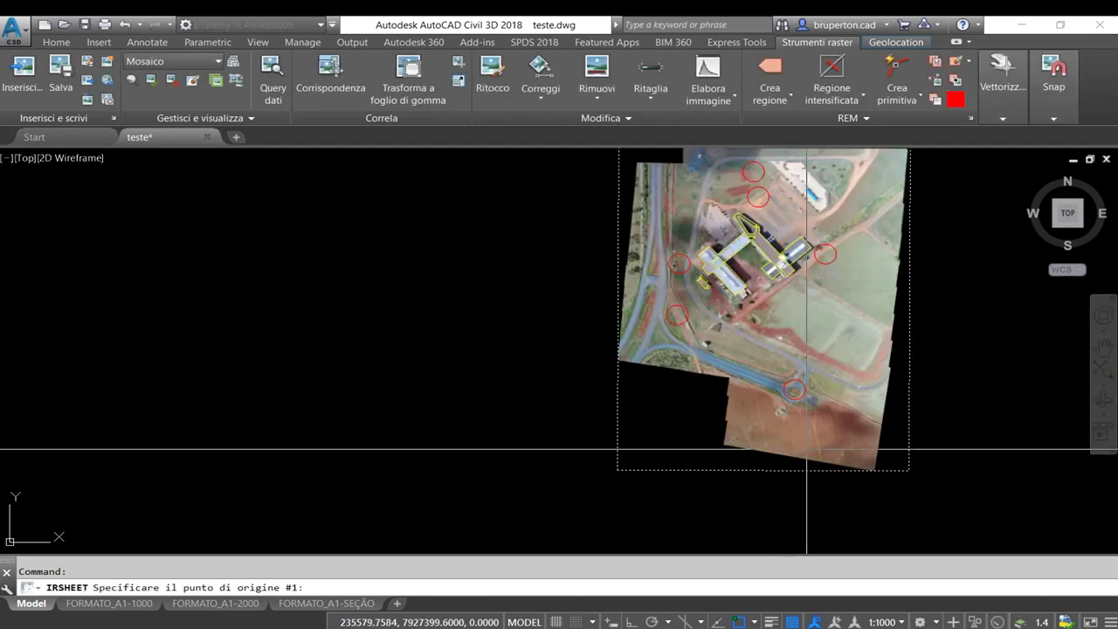
# Link the first two red targets to their white surveyed circles.
pyautogui.click(794, 390)
pyautogui.scroll(-5, 794, 390)
pyautogui.scroll(2, 731, 399)
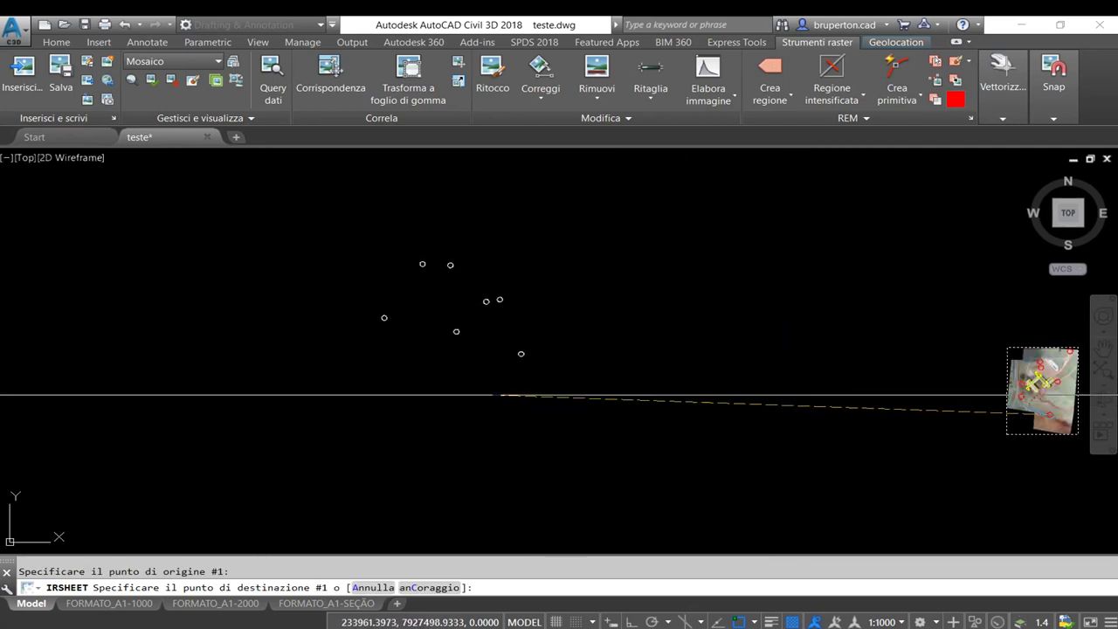
pyautogui.scroll(3, 386, 325)
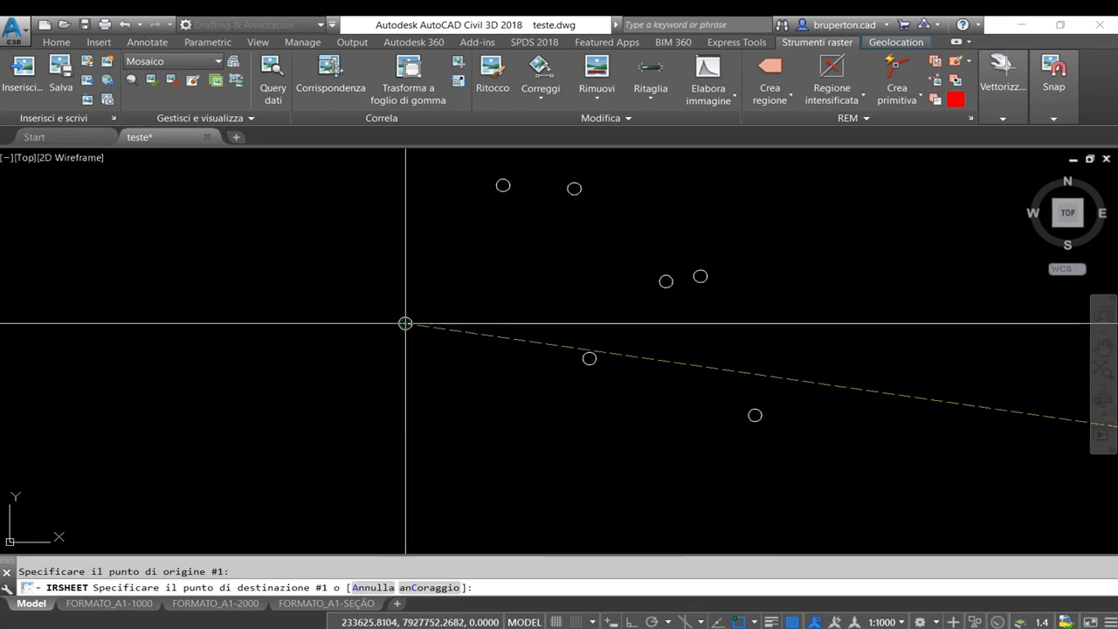
pyautogui.click(406, 323)
pyautogui.scroll(-5, 774, 387)
pyautogui.scroll(2, 779, 387)
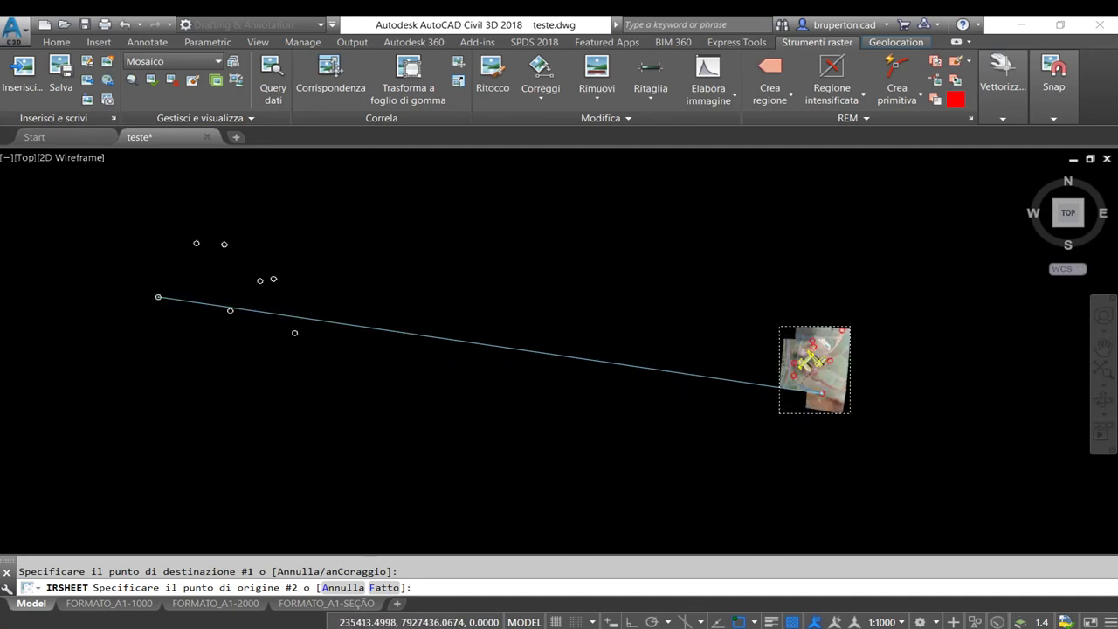
pyautogui.scroll(5, 732, 385)
pyautogui.scroll(2, 731, 385)
pyautogui.scroll(-2, 734, 402)
pyautogui.scroll(-2, 725, 349)
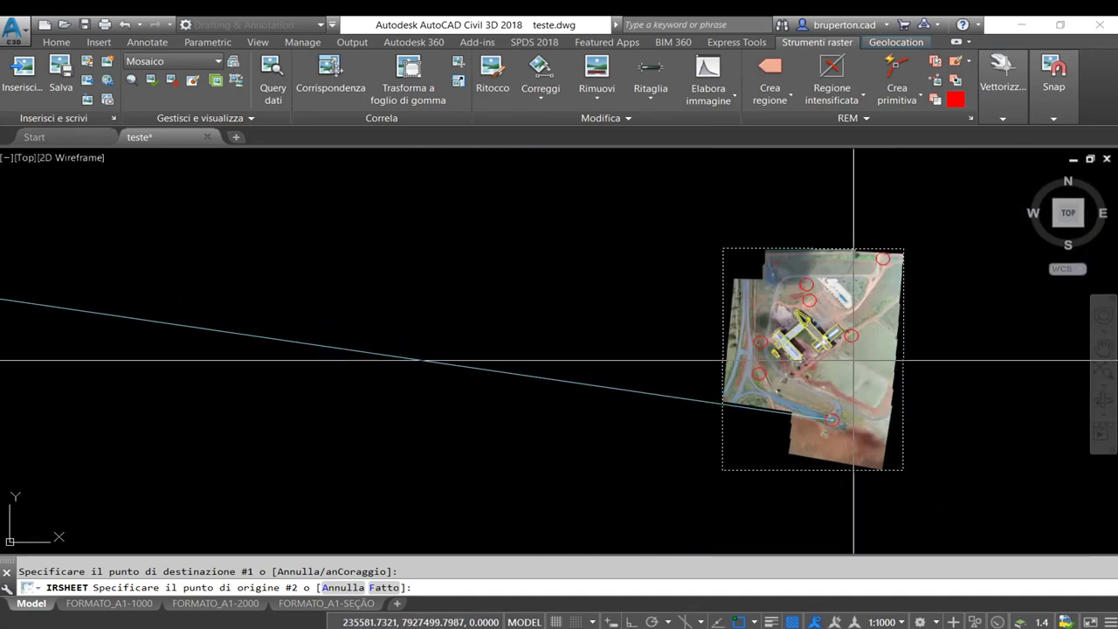
pyautogui.click(851, 337)
pyautogui.scroll(-2, 838, 340)
pyautogui.scroll(-2, 699, 332)
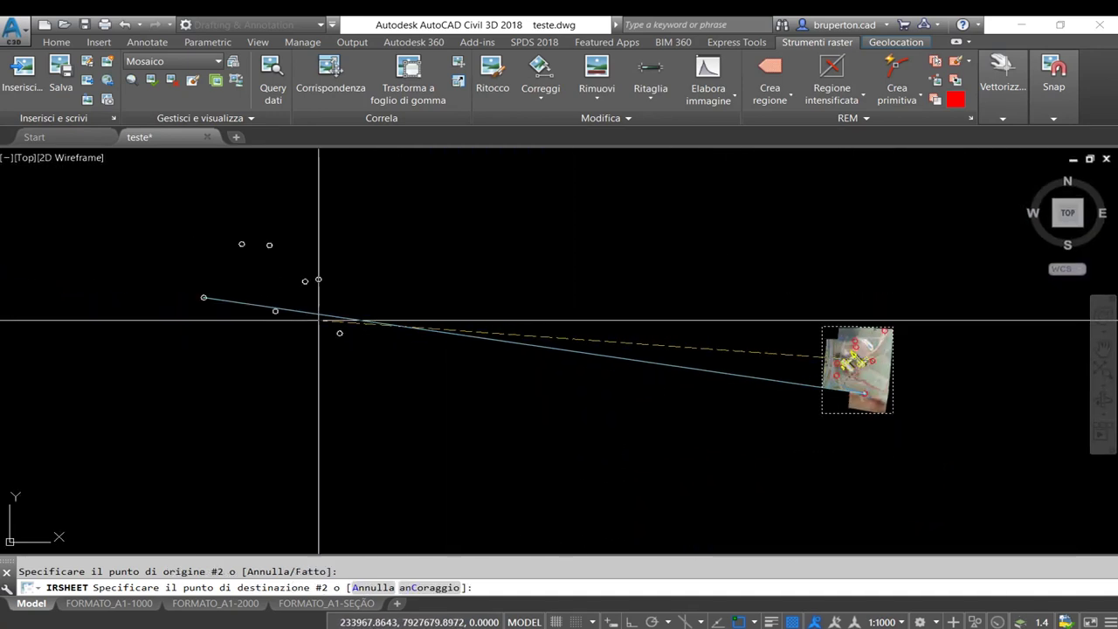
pyautogui.click(276, 310)
pyautogui.scroll(2, 824, 350)
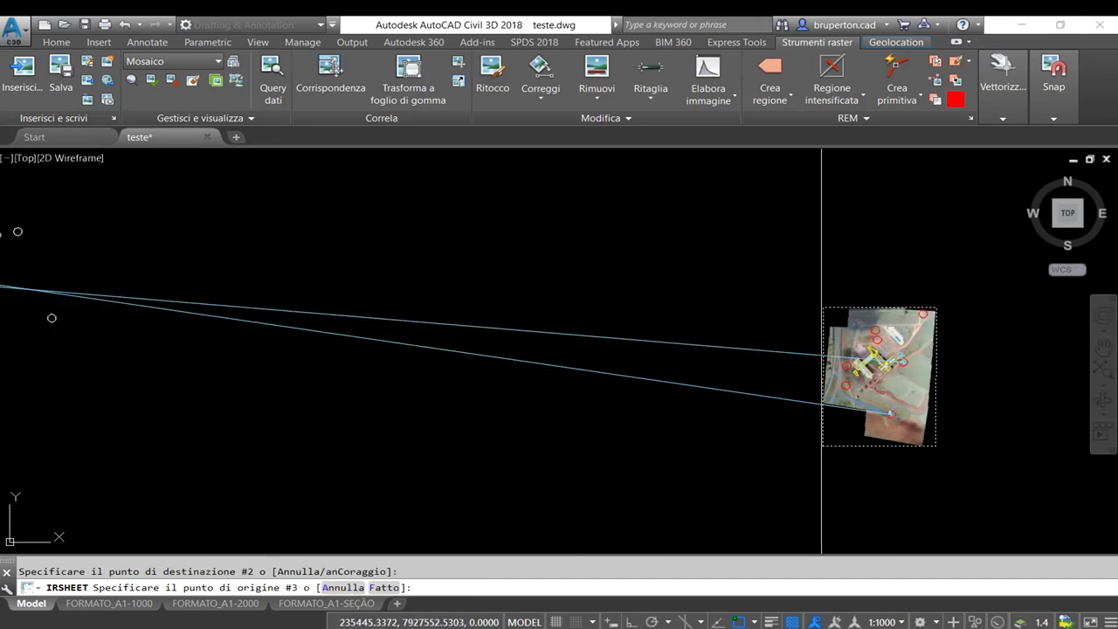
pyautogui.scroll(3, 988, 360)
pyautogui.scroll(-5, 988, 360)
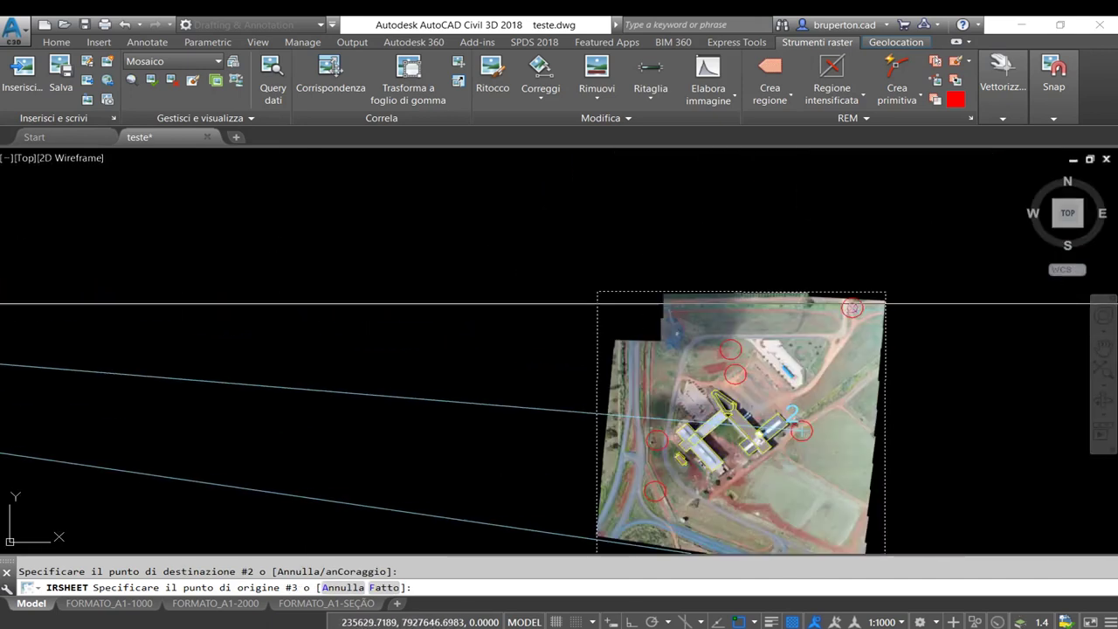
# Link the third and fourth red targets to their white surveyed circles.
pyautogui.click(851, 307)
pyautogui.scroll(-3, 851, 314)
pyautogui.scroll(5, 341, 325)
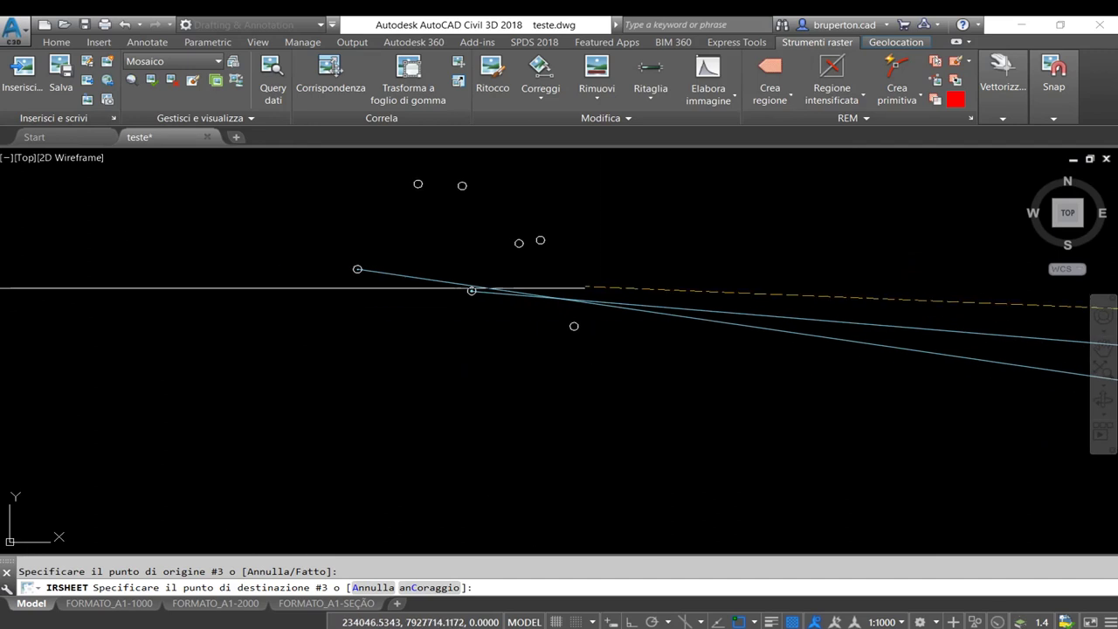
pyautogui.click(573, 325)
pyautogui.scroll(-4, 573, 325)
pyautogui.scroll(3, 851, 353)
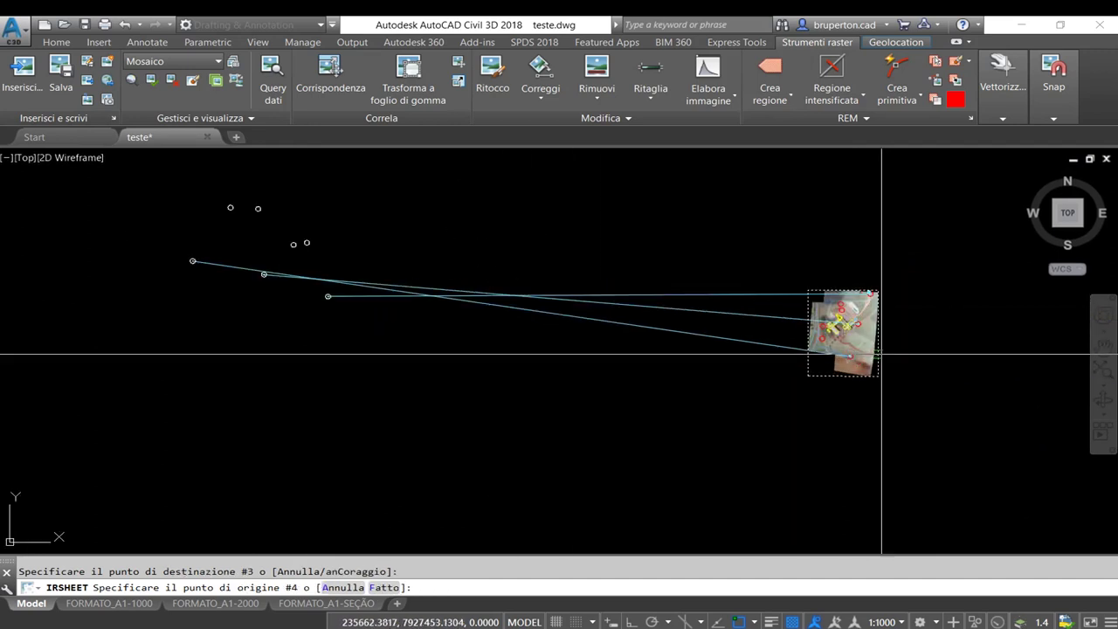
pyautogui.scroll(4, 852, 352)
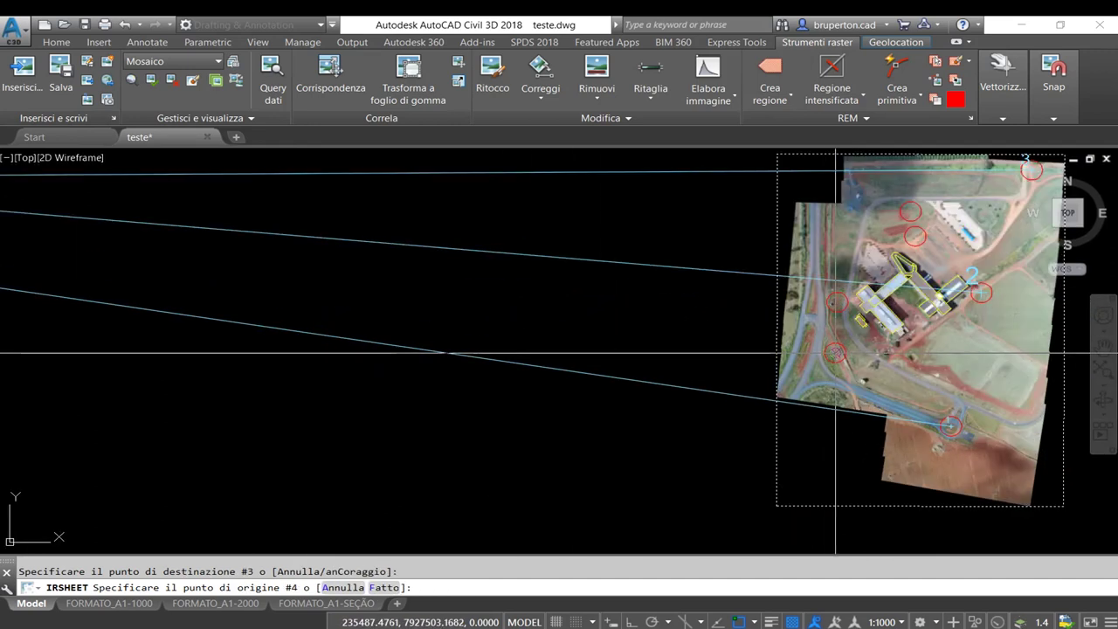
pyautogui.click(837, 352)
pyautogui.scroll(-4, 837, 352)
pyautogui.scroll(5, 367, 262)
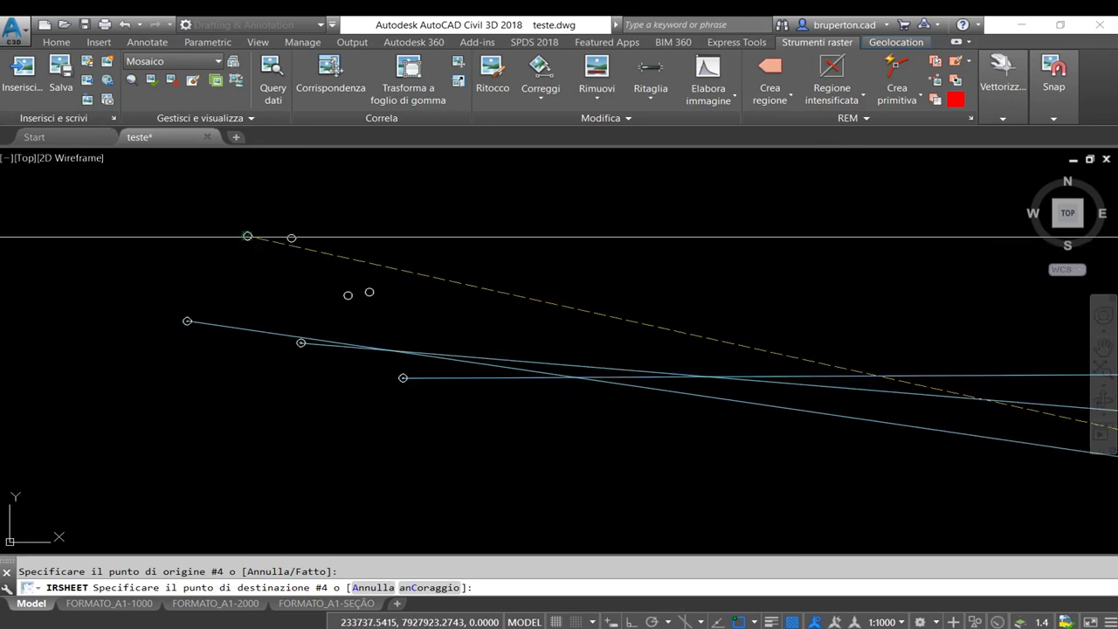
pyautogui.click(403, 377)
pyautogui.scroll(-4, 403, 378)
pyautogui.scroll(2, 620, 411)
pyautogui.scroll(1, 620, 411)
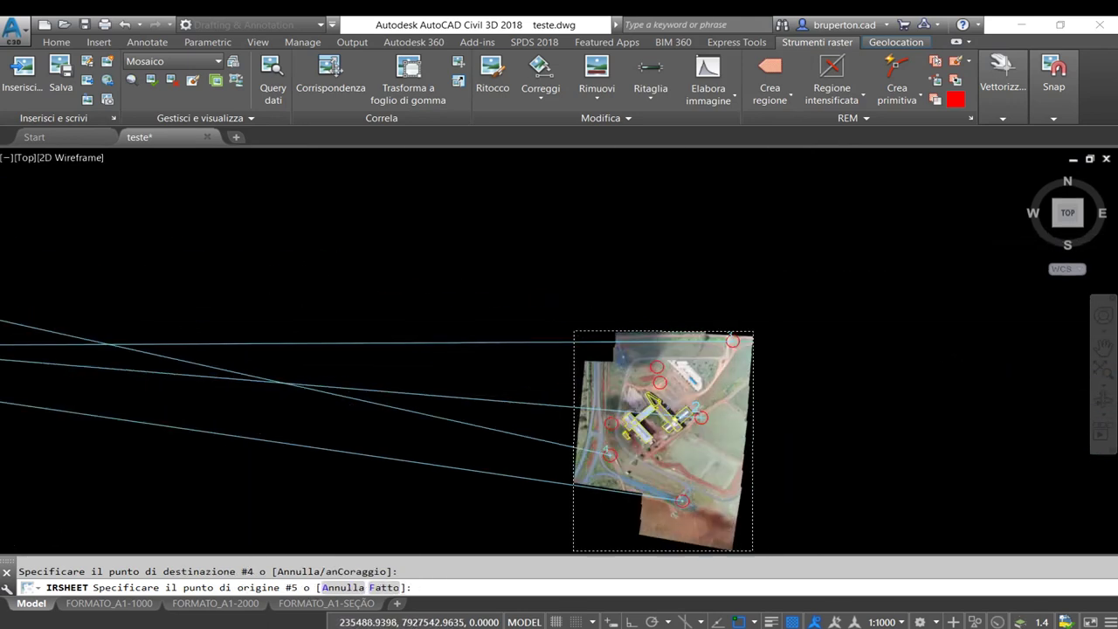
pyautogui.scroll(1, 620, 411)
# Link targets 5 and 6 to their matching surveyed points.
pyautogui.click(608, 426)
pyautogui.scroll(-4, 608, 426)
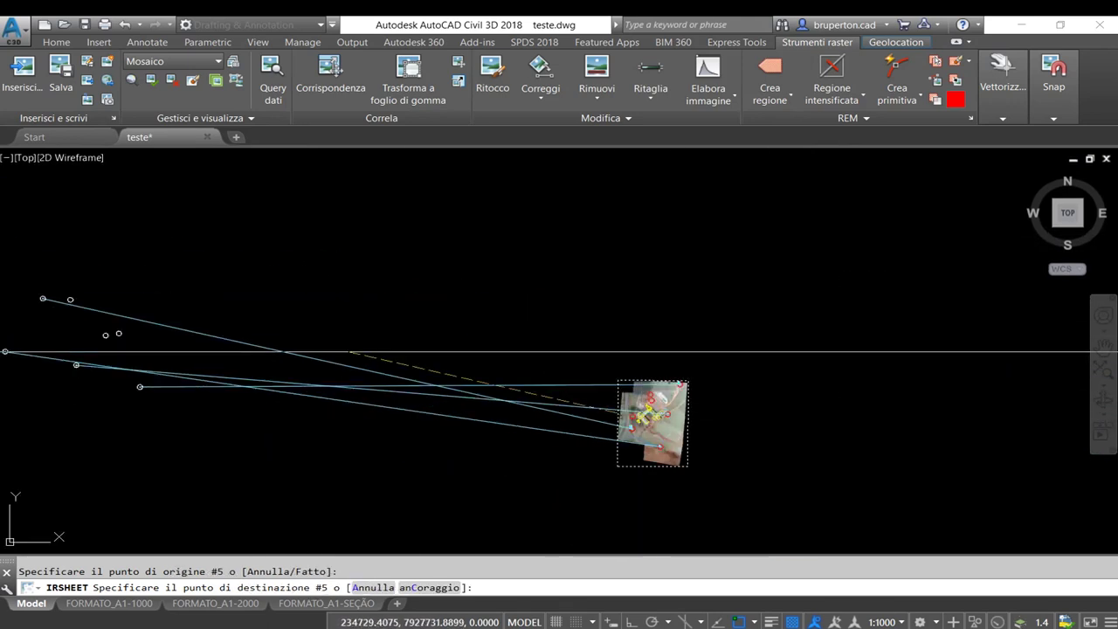
pyautogui.moveTo(248, 323); pyautogui.dragTo(542, 353, button='middle')
pyautogui.click(359, 326)
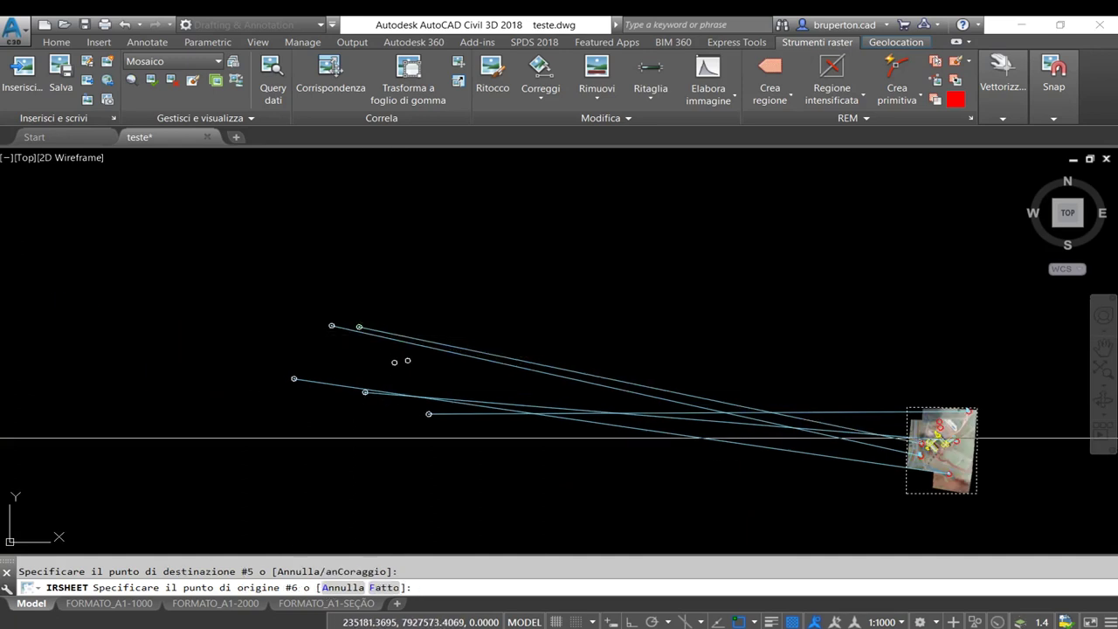
pyautogui.scroll(2, 992, 438)
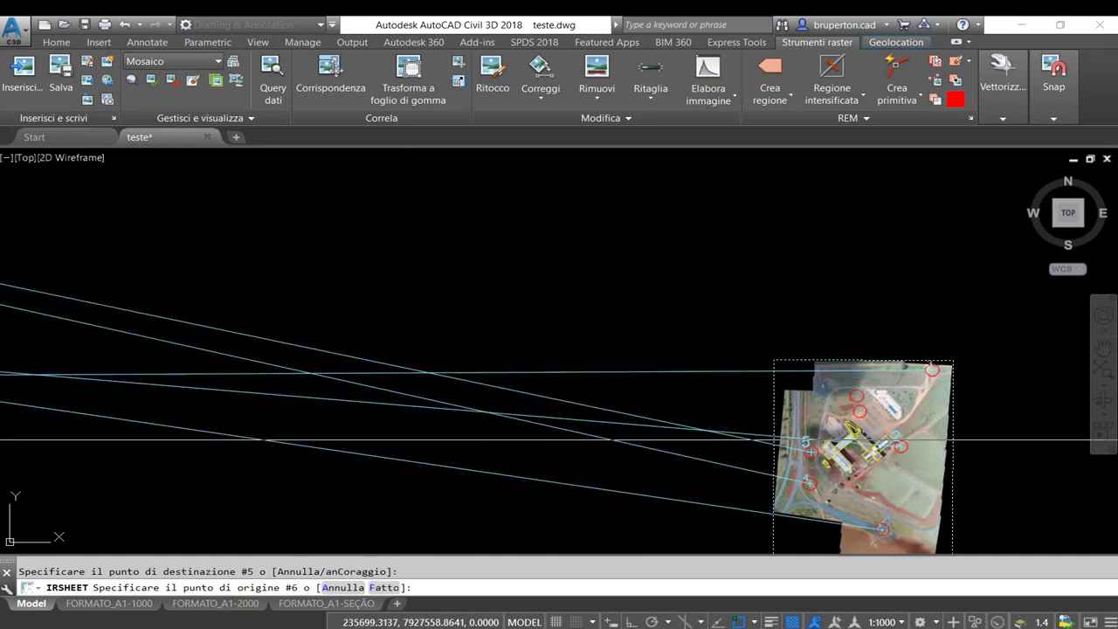
pyautogui.click(852, 425)
pyautogui.scroll(-3, 852, 425)
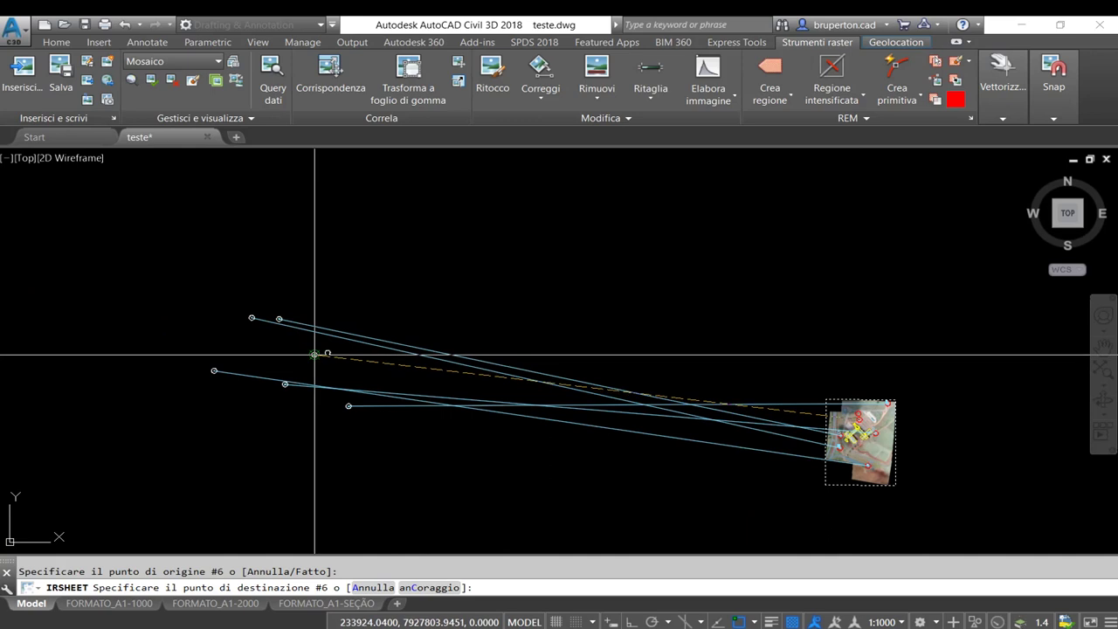
pyautogui.click(349, 406)
pyautogui.scroll(3, 856, 433)
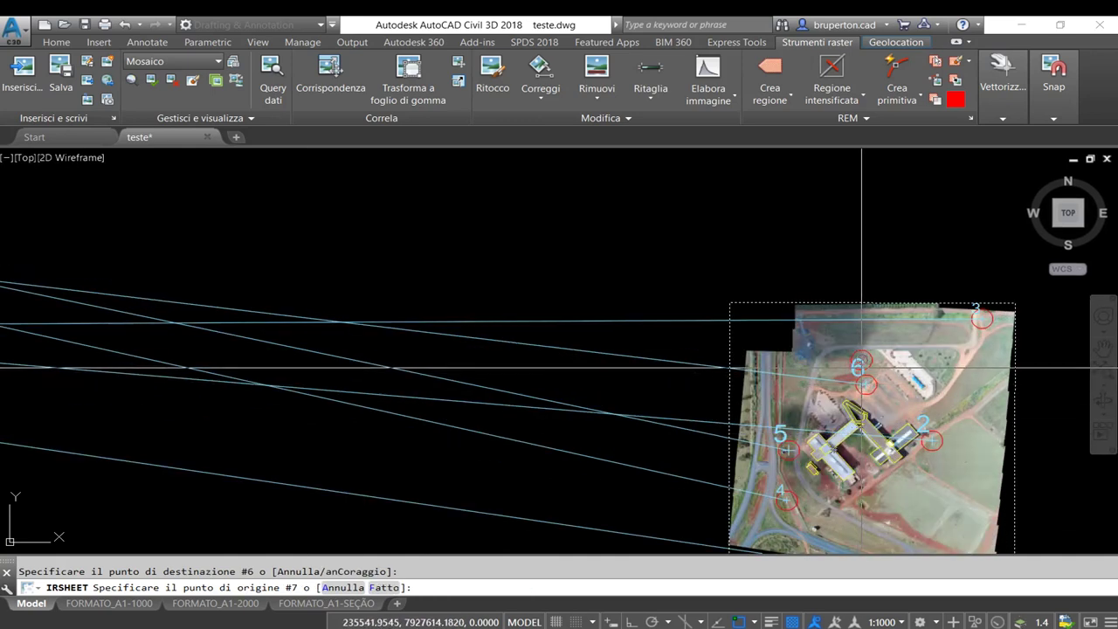
# Link target 7 to its surveyed point and list the seven control pairs (RMS 2.0181).
pyautogui.click(861, 366)
pyautogui.scroll(-5, 861, 366)
pyautogui.scroll(5, 424, 323)
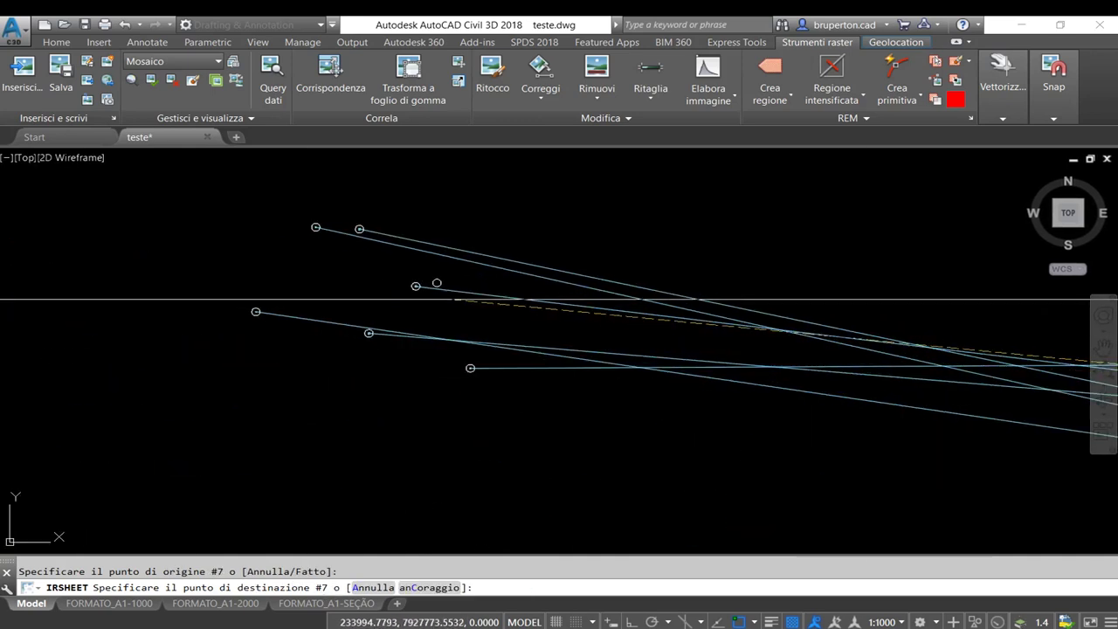
pyautogui.click(434, 284)
pyautogui.scroll(-2, 799, 367)
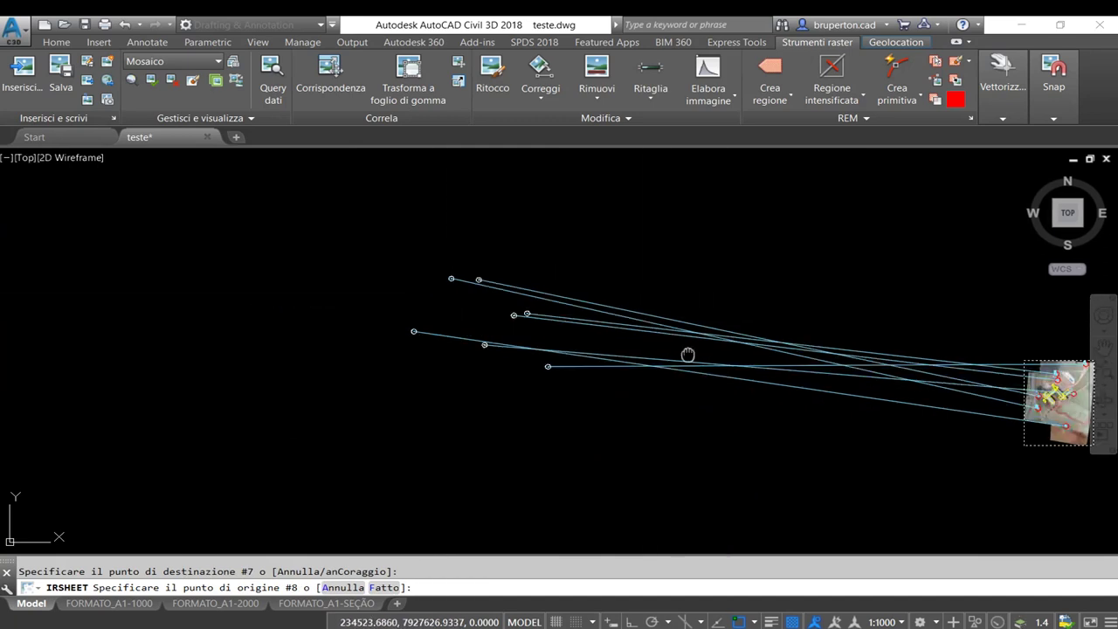
pyautogui.scroll(3, 898, 362)
pyautogui.scroll(3, 898, 363)
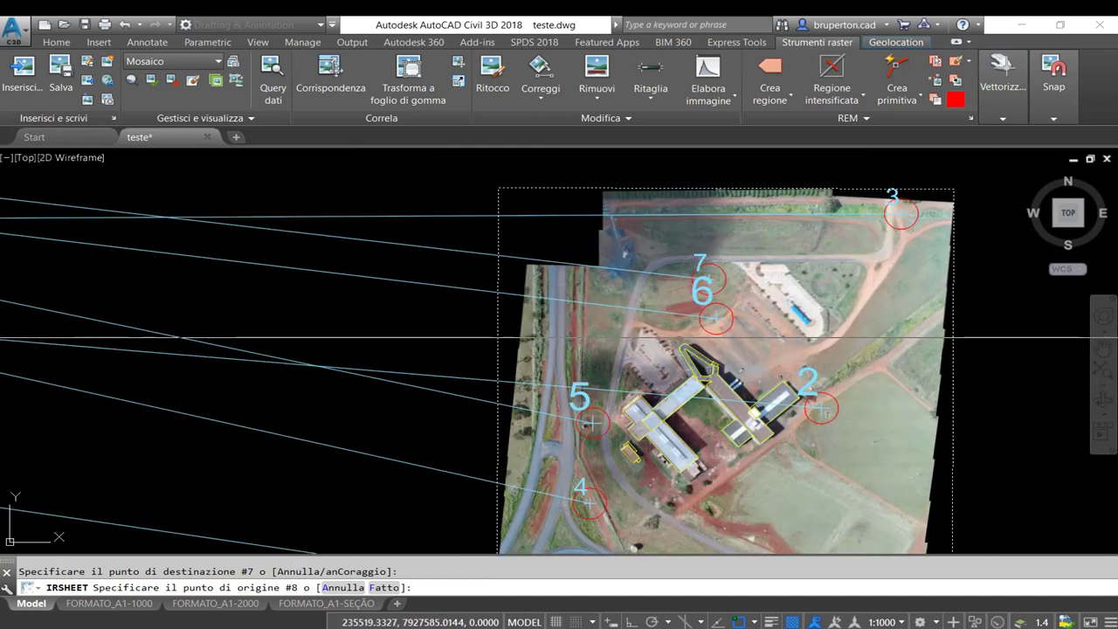
pyautogui.scroll(-3, 656, 331)
pyautogui.press('Return')
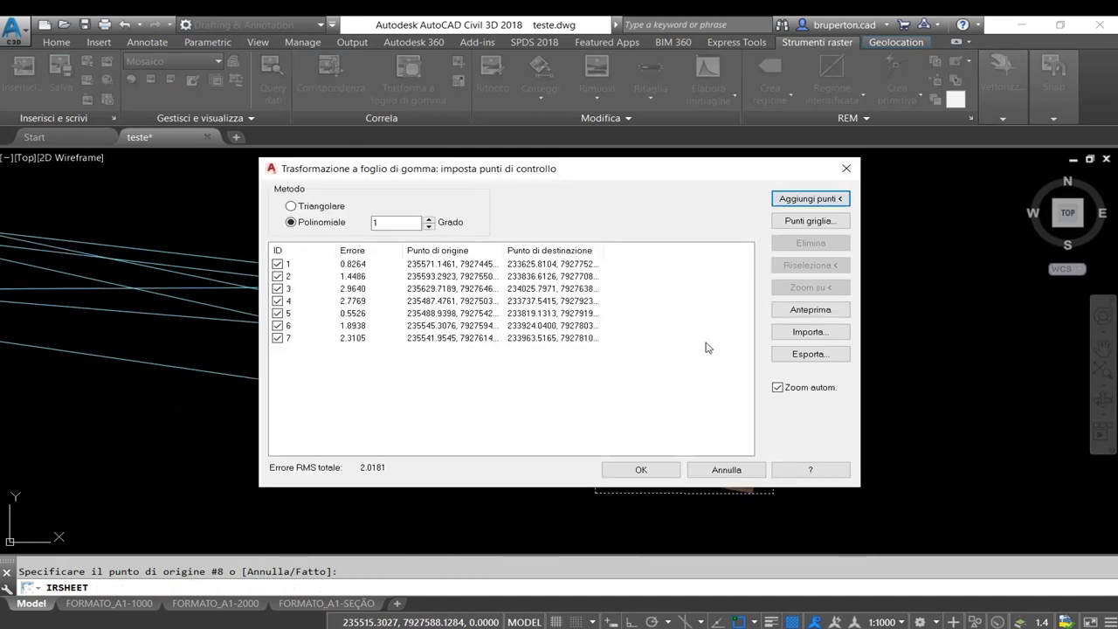
pyautogui.click(821, 311)
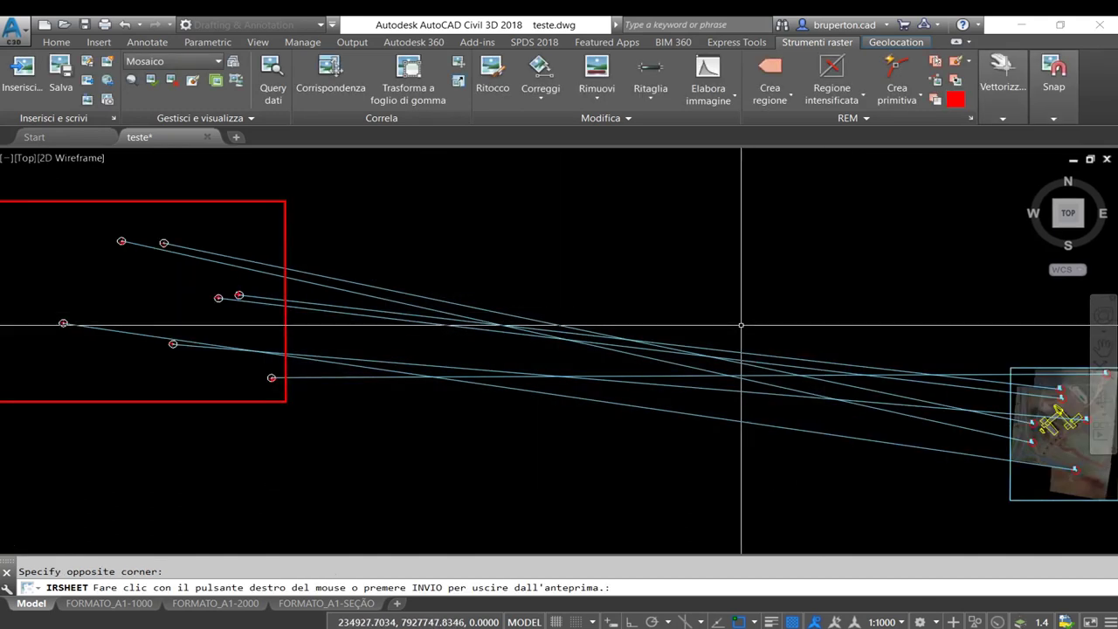
pyautogui.scroll(-2, 739, 324)
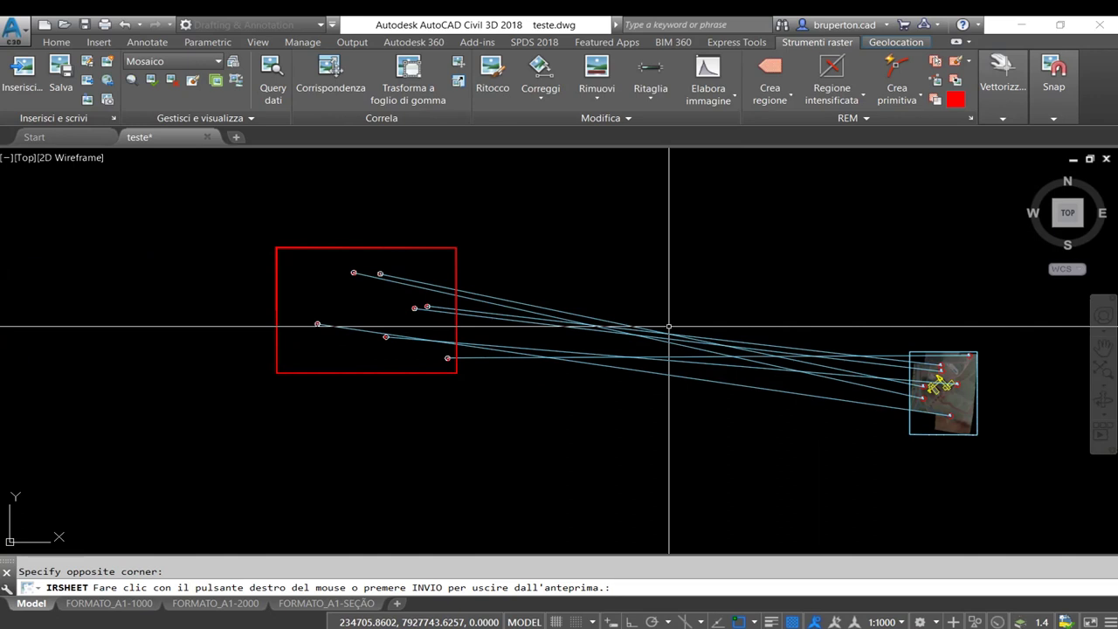
pyautogui.rightClick(668, 326)
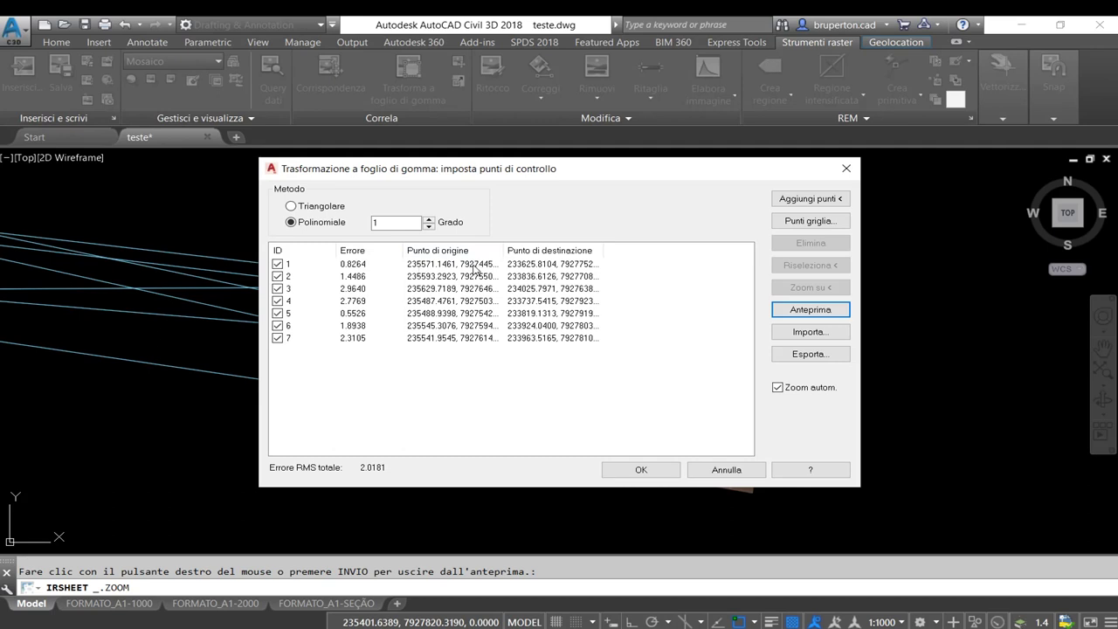
# Widen the origin column and export the seven control points to Mosaico_1.txt in Downloads.
pyautogui.moveTo(503, 251); pyautogui.dragTo(567, 251)
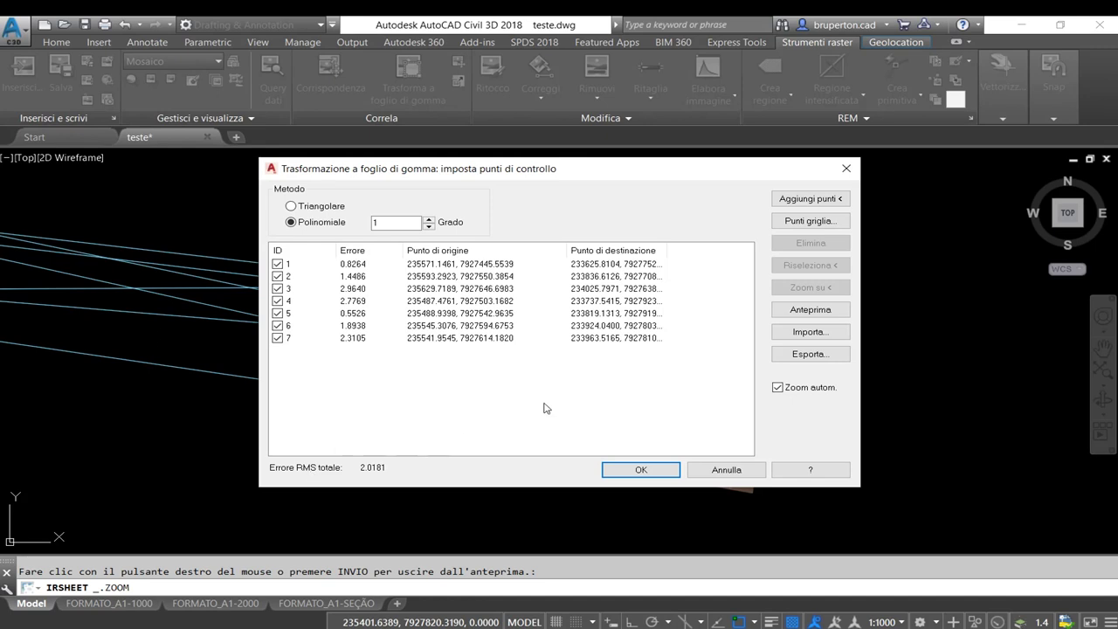
pyautogui.click(810, 356)
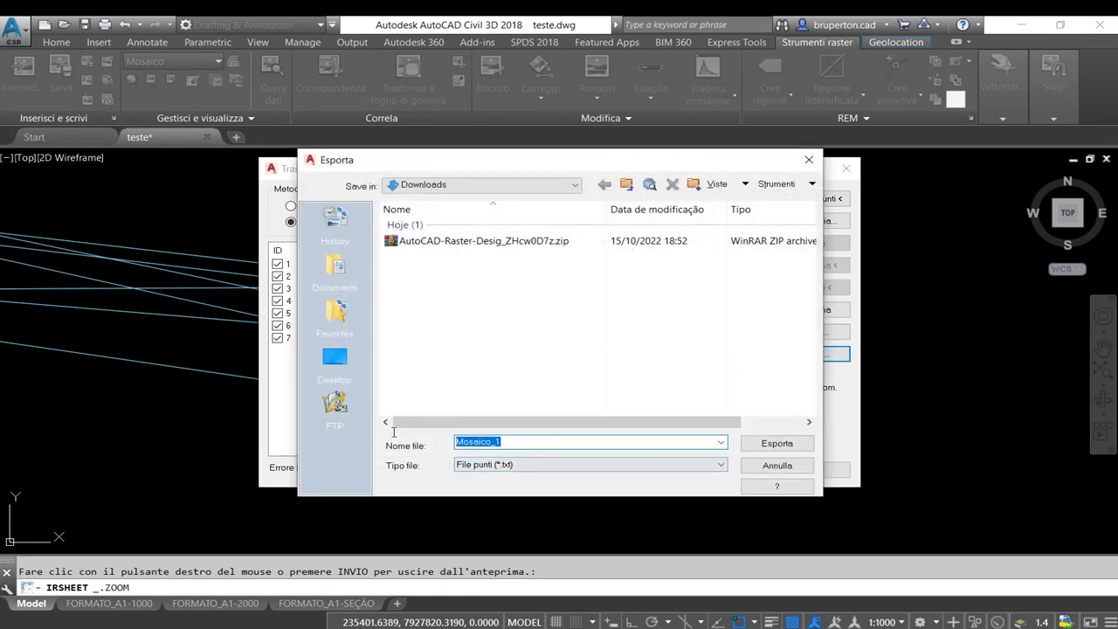
pyautogui.click(752, 447)
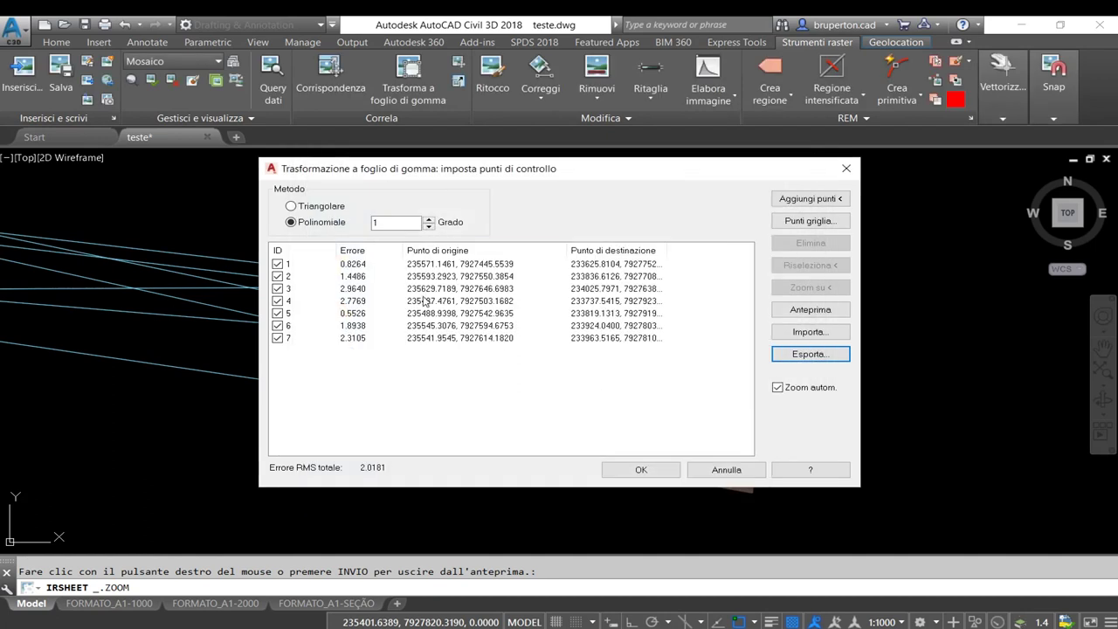
# Apply the rubber-sheet transformation, then zoom and pan to the warped orthomosaic.
pyautogui.click(641, 470)
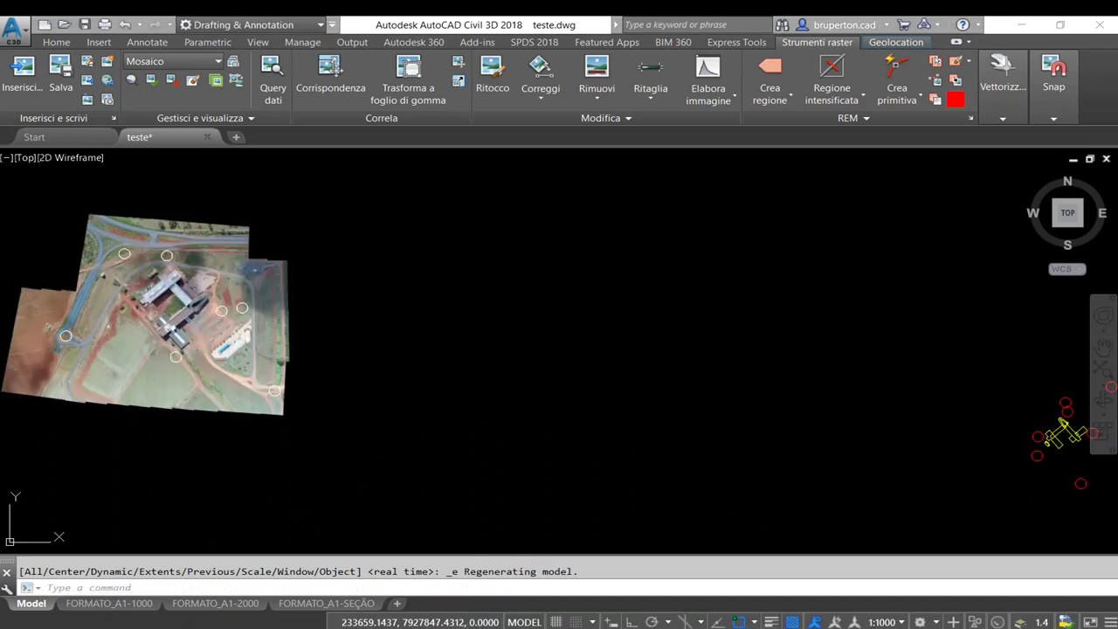
pyautogui.scroll(4, 124, 307)
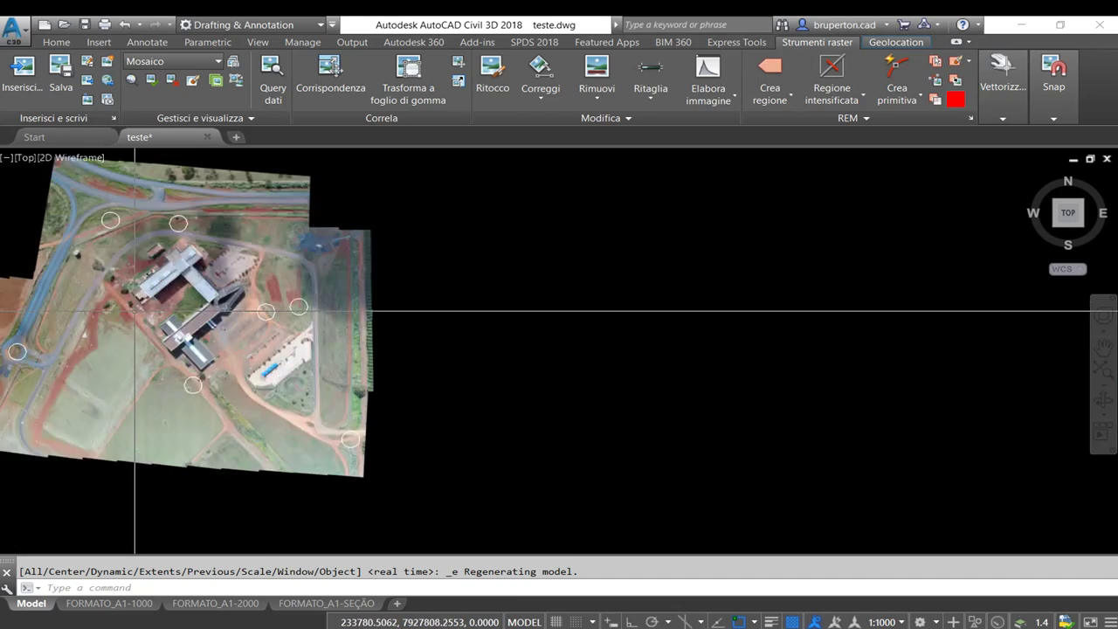
pyautogui.moveTo(202, 370); pyautogui.dragTo(617, 442, button='middle')
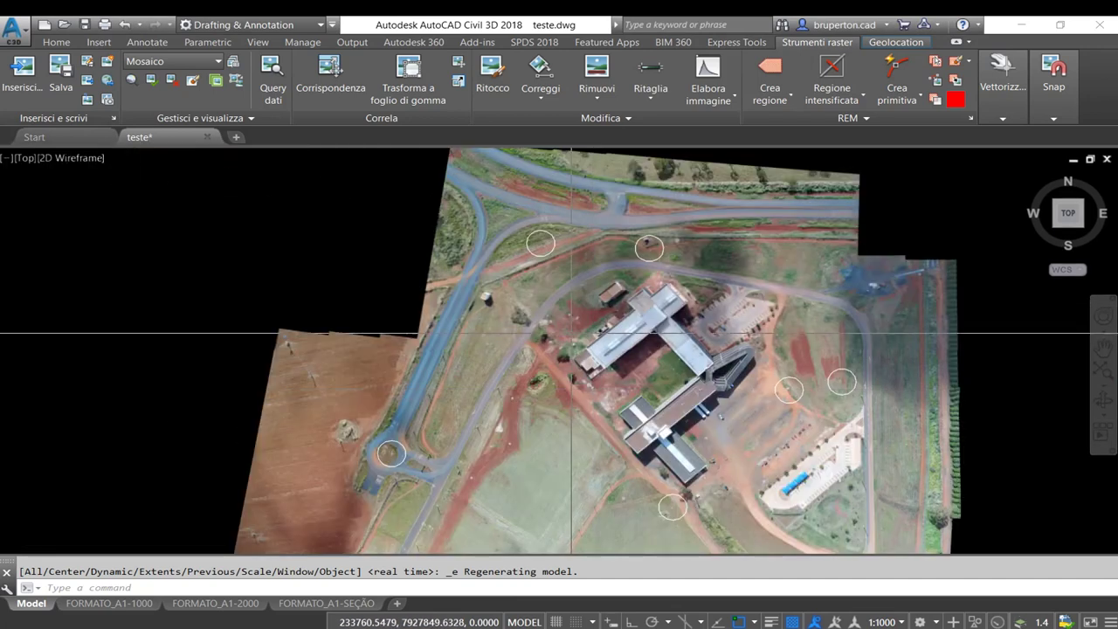
pyautogui.scroll(-4, 543, 335)
pyautogui.scroll(8, 507, 367)
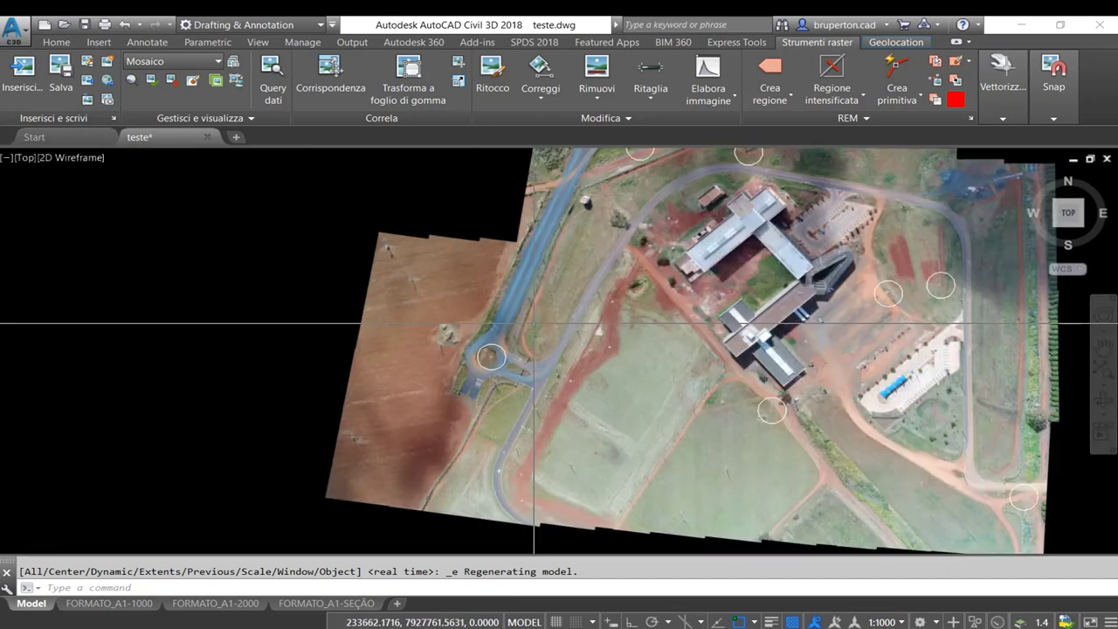
pyautogui.rightClick(507, 336)
# Regenerate the drawing with RE and zoom in on the transformed image.
pyautogui.press('Escape')
pyautogui.write('re')
pyautogui.press('Return')
pyautogui.scroll(-3, 437, 376)
pyautogui.scroll(3, 571, 228)
pyautogui.scroll(3, 570, 196)
pyautogui.scroll(3, 392, 325)
pyautogui.scroll(3, 391, 325)
pyautogui.scroll(-3, 391, 325)
pyautogui.scroll(3, 306, 229)
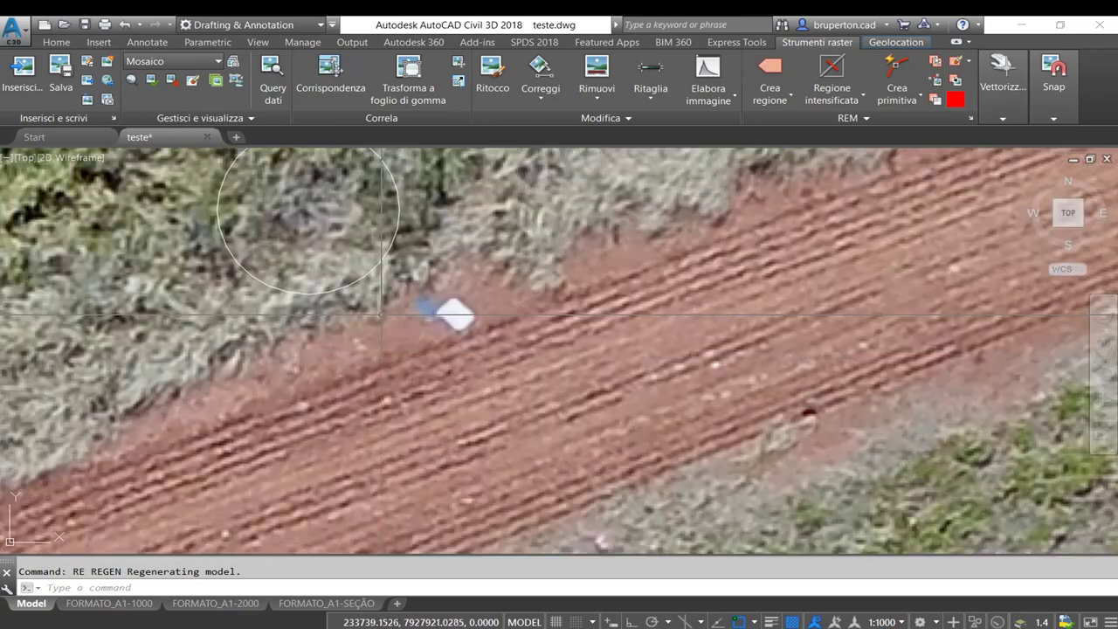
pyautogui.scroll(-3, 381, 272)
pyautogui.scroll(-3, 672, 273)
pyautogui.scroll(2, 672, 273)
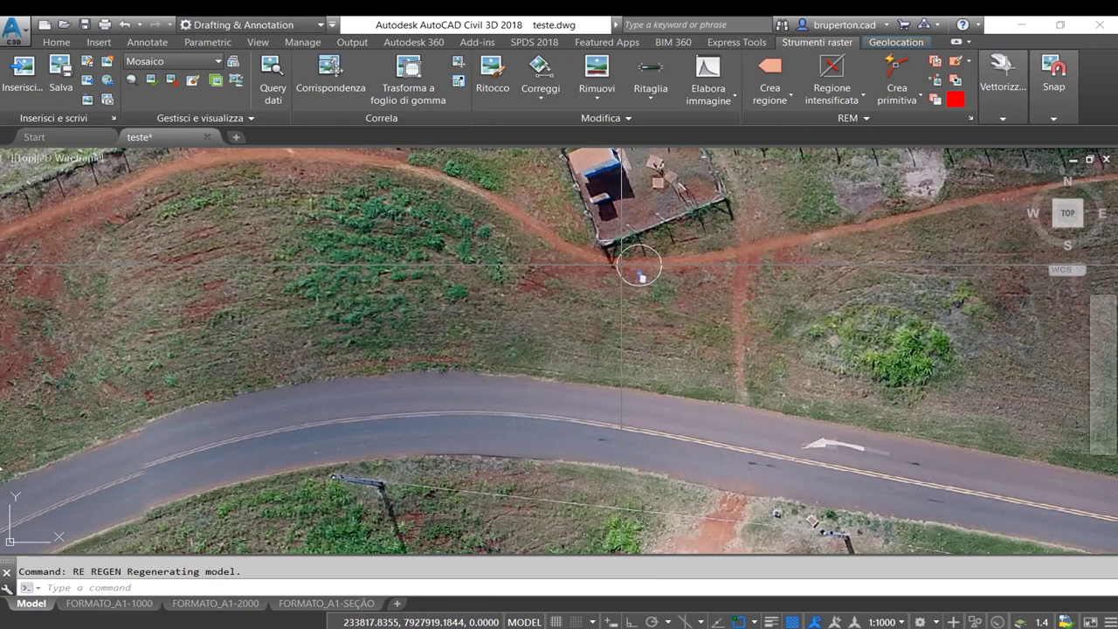
pyautogui.scroll(-2, 672, 273)
# Pan to the parking lot and zoom in to check targets sit inside their surveyed circles.
pyautogui.moveTo(672, 274); pyautogui.dragTo(129, 197, button='middle')
pyautogui.scroll(-3, 130, 198)
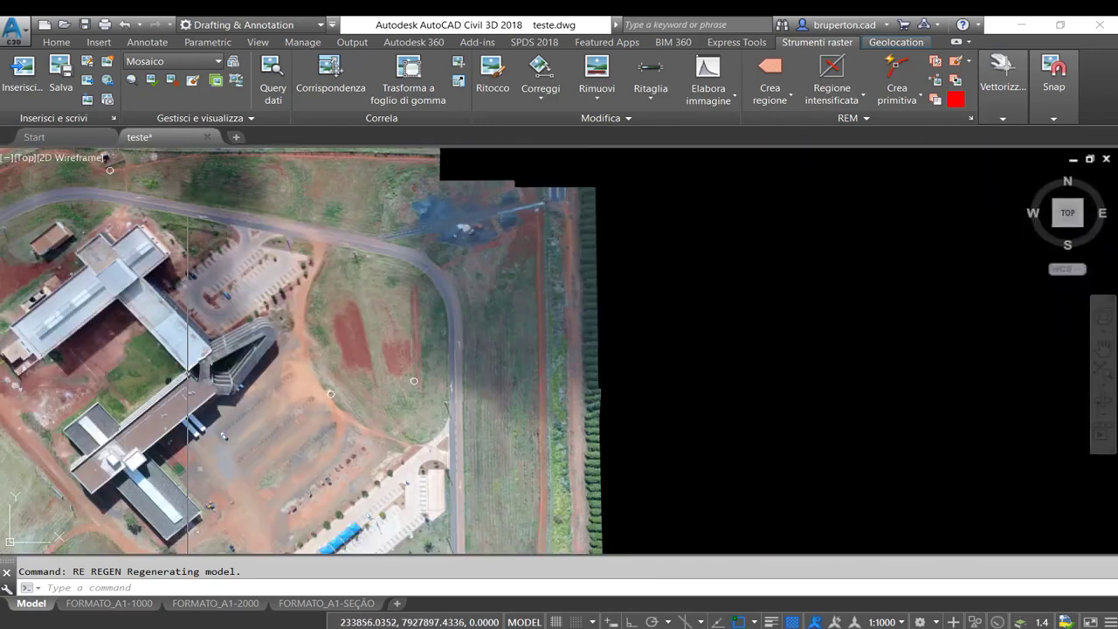
pyautogui.scroll(3, 299, 287)
pyautogui.scroll(1, 299, 287)
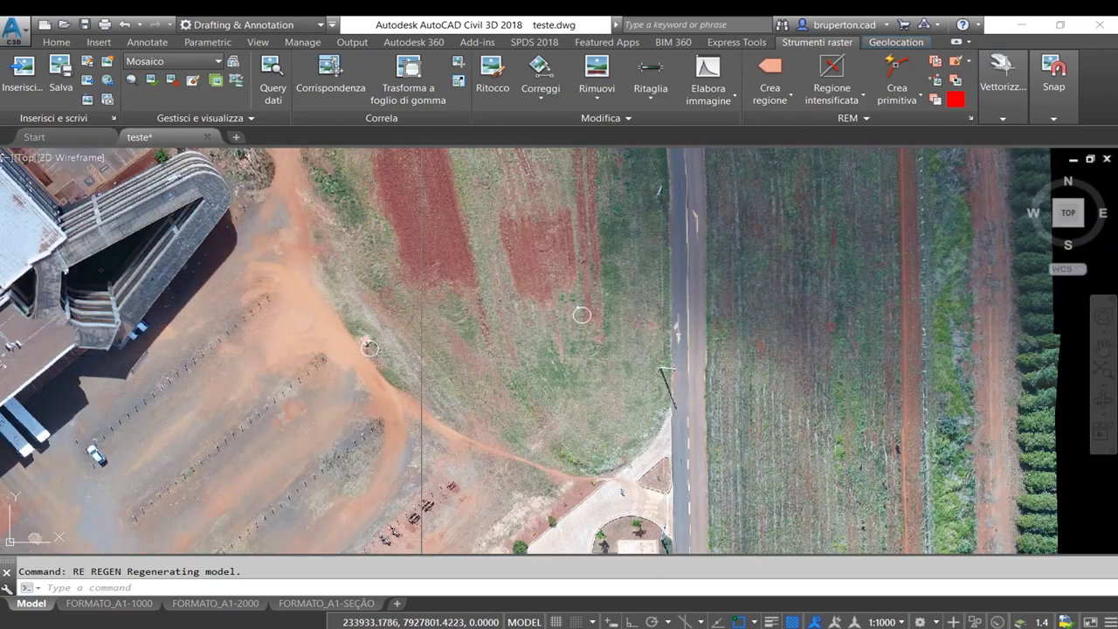
pyautogui.scroll(1, 337, 329)
pyautogui.scroll(1, 337, 330)
pyautogui.scroll(1, 321, 331)
pyautogui.scroll(-1, 321, 331)
pyautogui.scroll(-1, 320, 331)
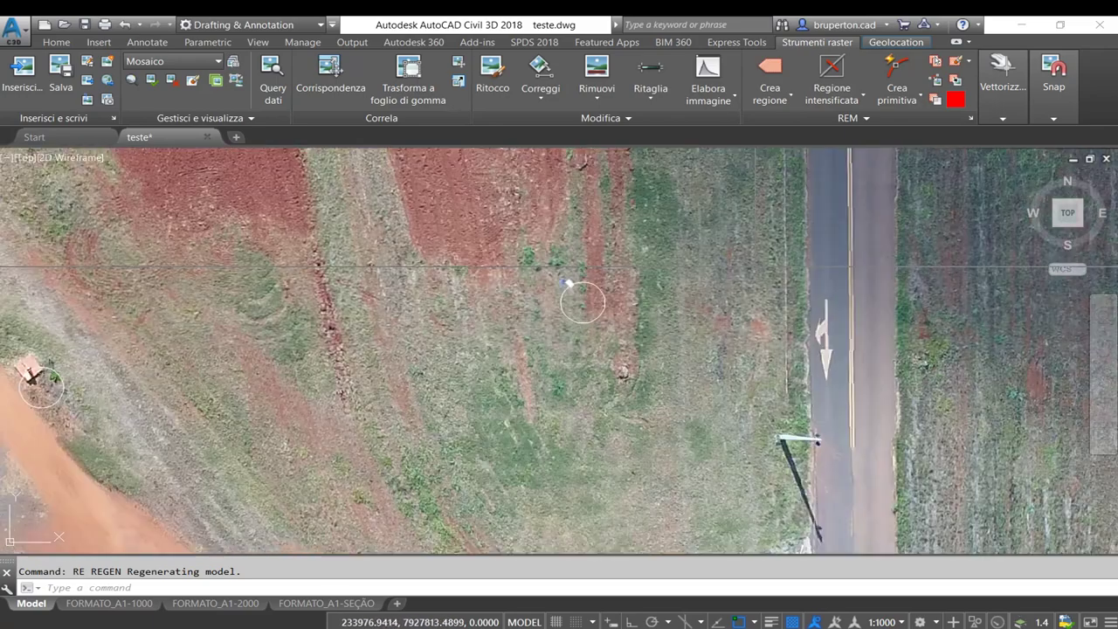
pyautogui.scroll(-1, 538, 396)
pyautogui.scroll(-1, 537, 396)
pyautogui.scroll(1, 537, 396)
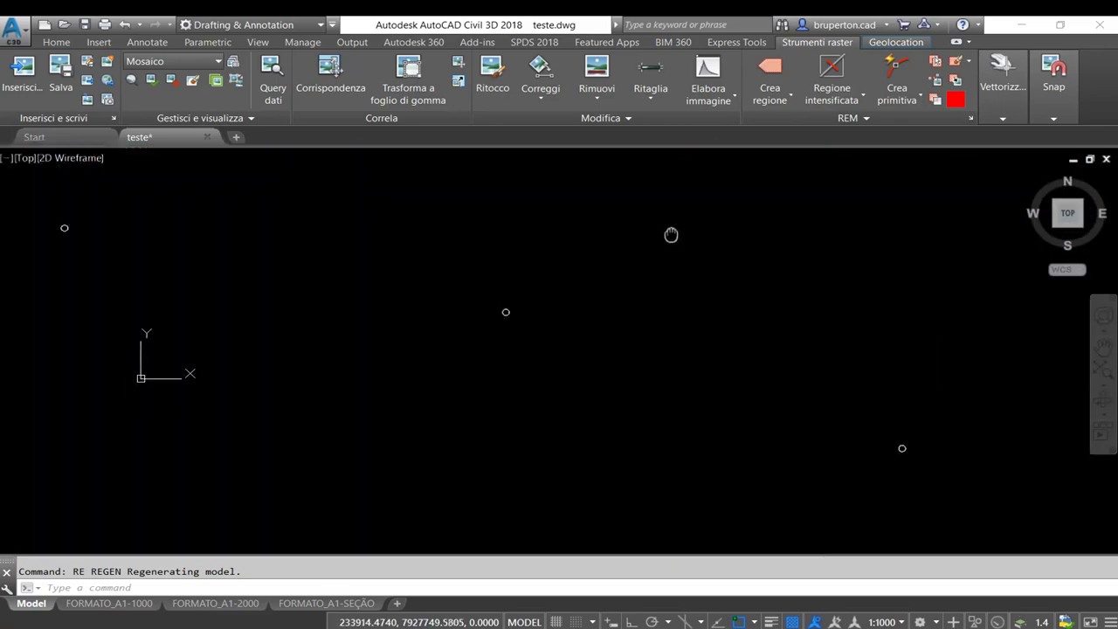
pyautogui.scroll(1, 559, 367)
pyautogui.scroll(1, 508, 331)
pyautogui.scroll(-1, 507, 331)
pyautogui.scroll(-1, 687, 375)
pyautogui.scroll(2, 850, 434)
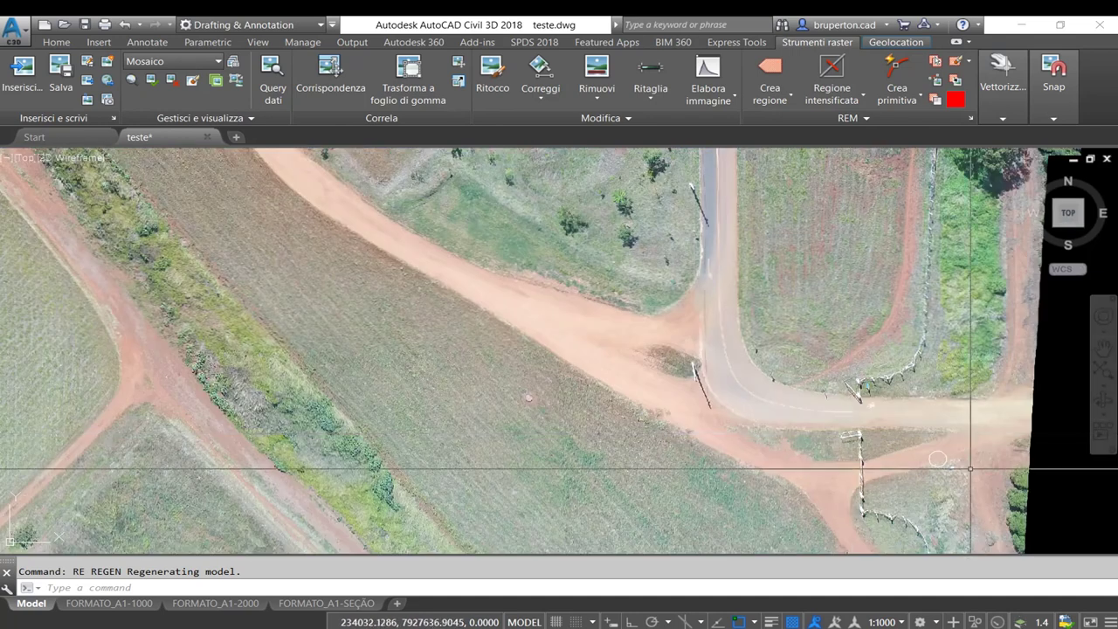
pyautogui.scroll(1, 862, 467)
pyautogui.scroll(1, 961, 474)
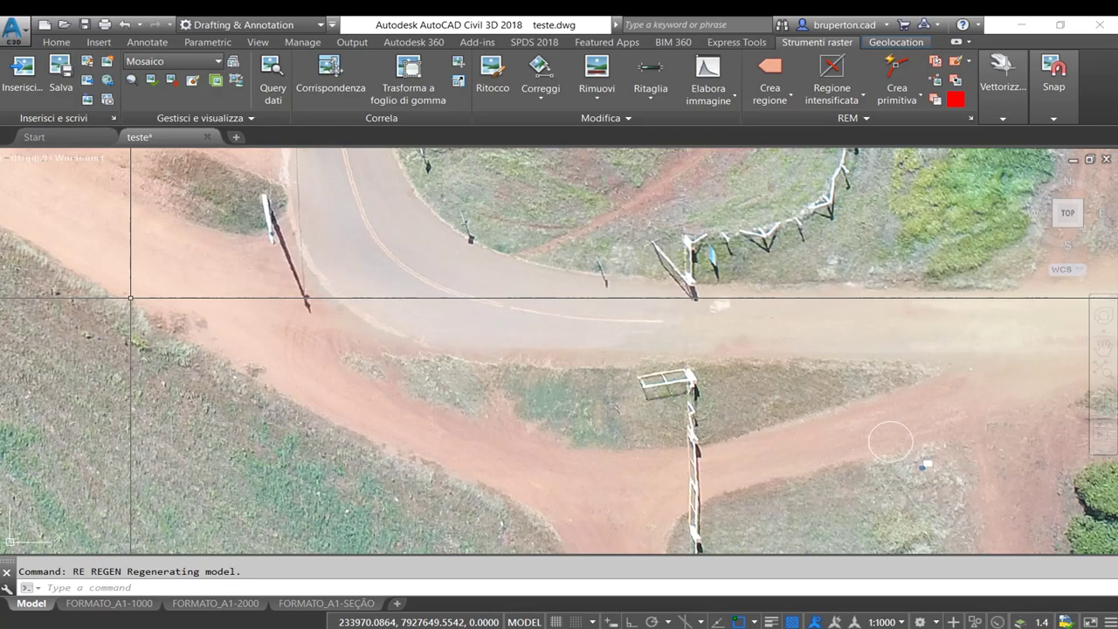
# Switch to Chrome's EngeSat PEC article and scroll to the PEC class table.
pyautogui.hotkey('alt', 'Tab')
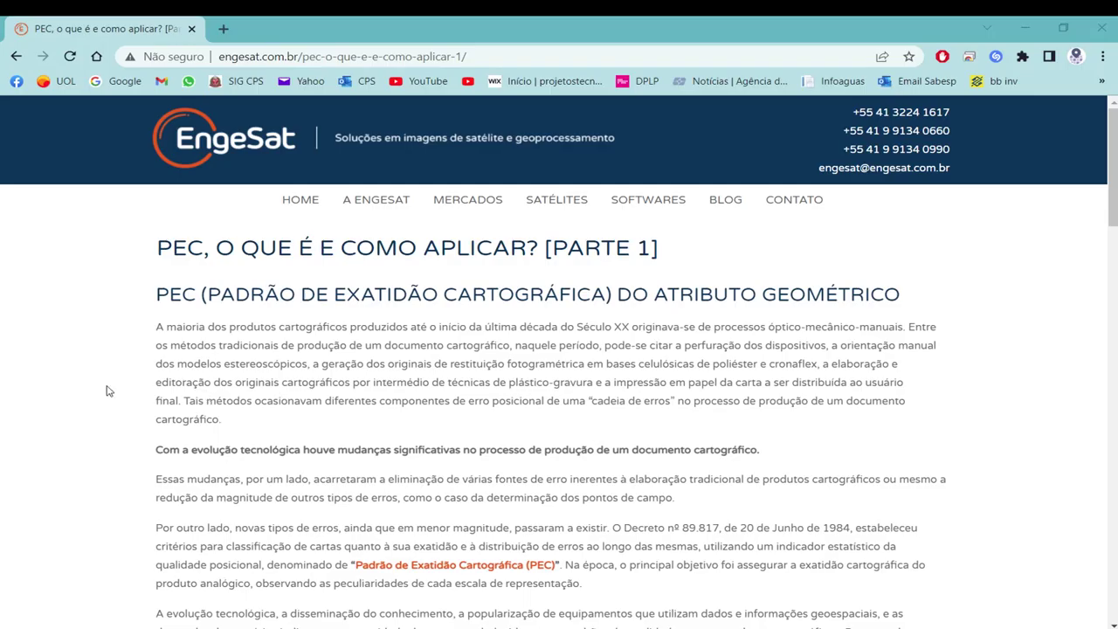
pyautogui.scroll(-5, 119, 387)
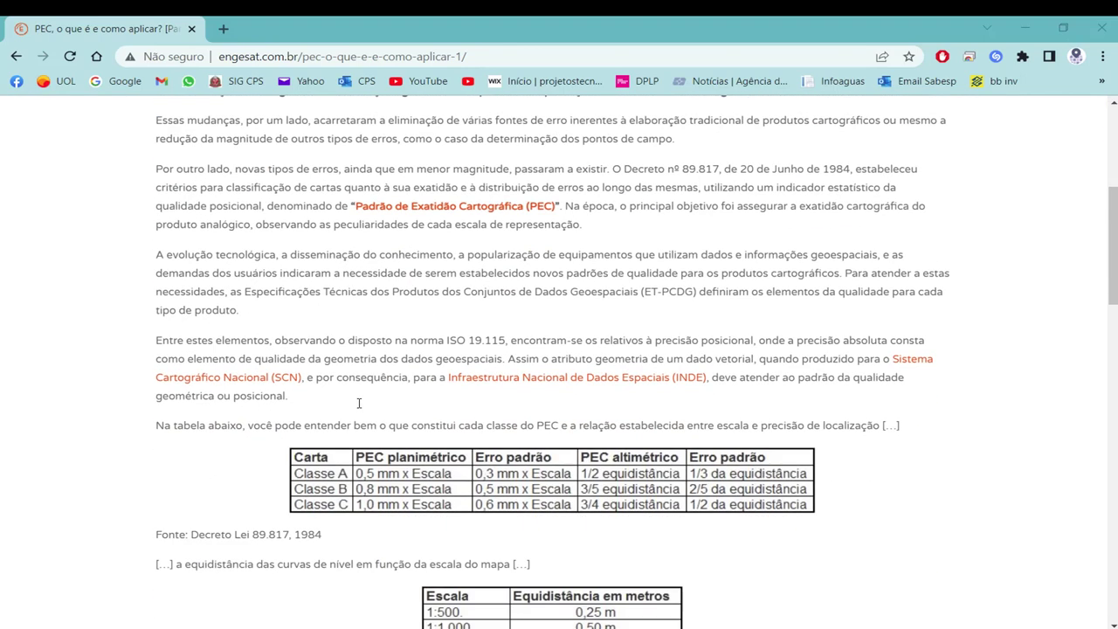